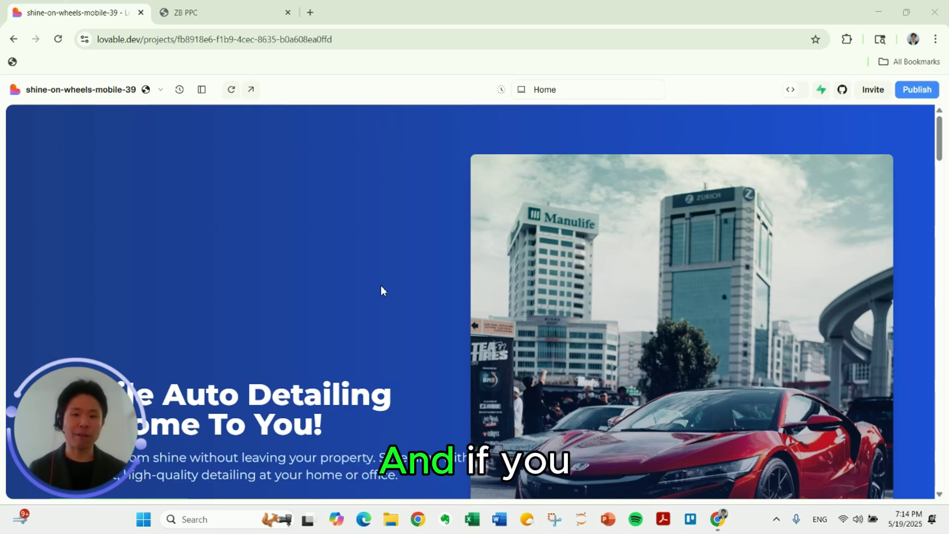
Scroll the Lovable preview down to the Get Your Free Quote form with its name, phone, email and service fields.
{"action": "scroll", "coordinate": [352, 292], "scroll_direction": "down", "scroll_amount": 15}
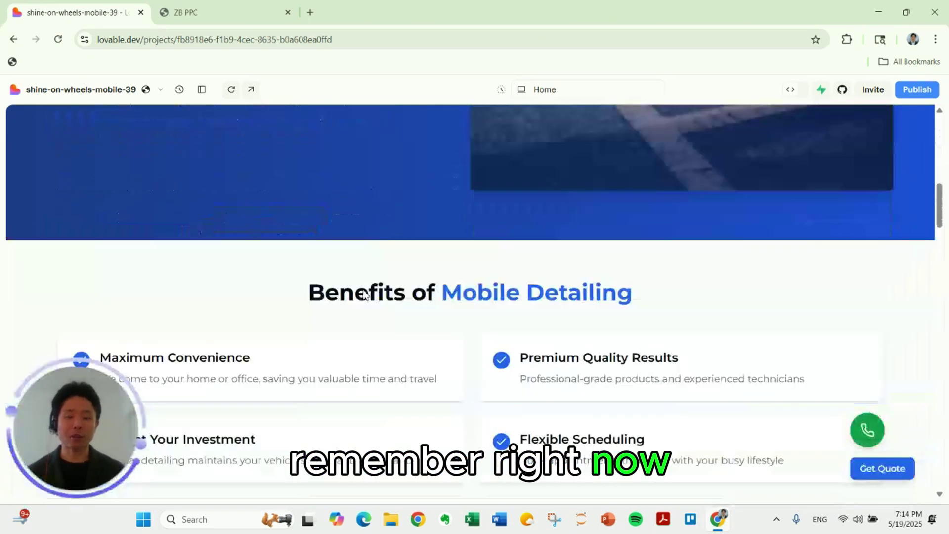
{"action": "scroll", "coordinate": [368, 293], "scroll_direction": "down", "scroll_amount": 10}
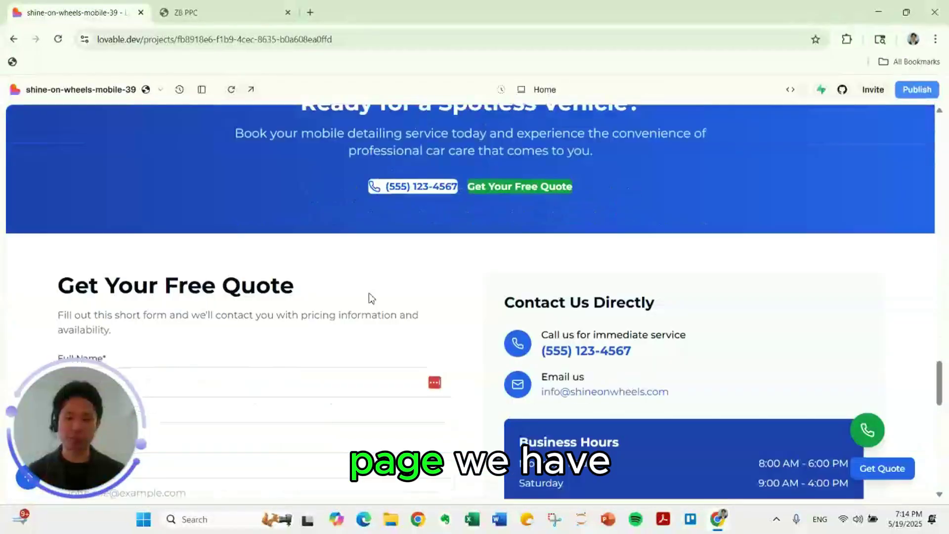
{"action": "scroll", "coordinate": [371, 297], "scroll_direction": "up", "scroll_amount": 1}
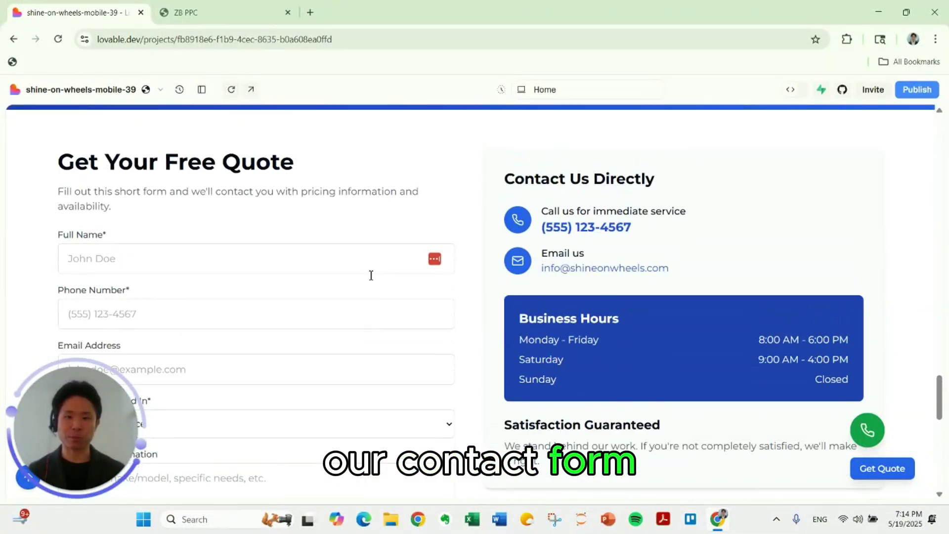
{"action": "scroll", "coordinate": [371, 275], "scroll_direction": "up", "scroll_amount": 1}
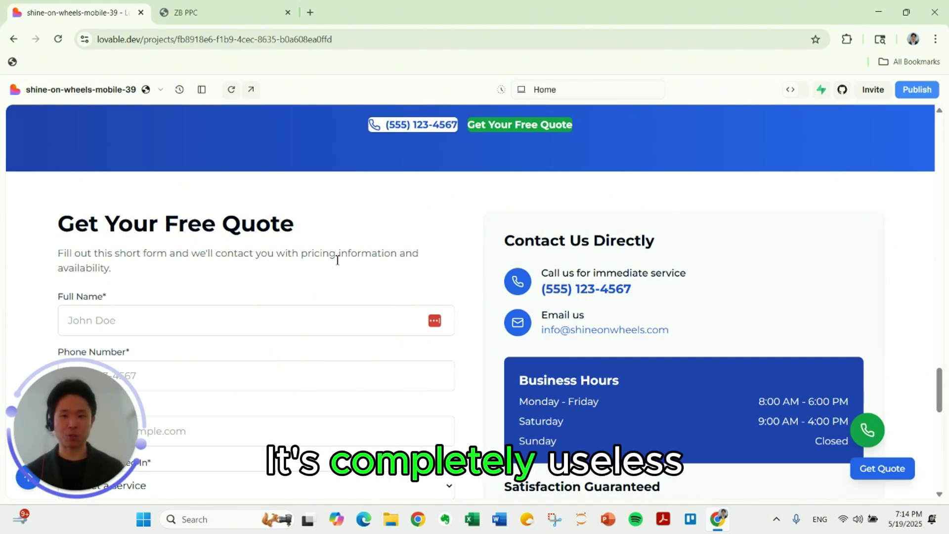
{"action": "scroll", "coordinate": [326, 258], "scroll_direction": "down", "scroll_amount": 1}
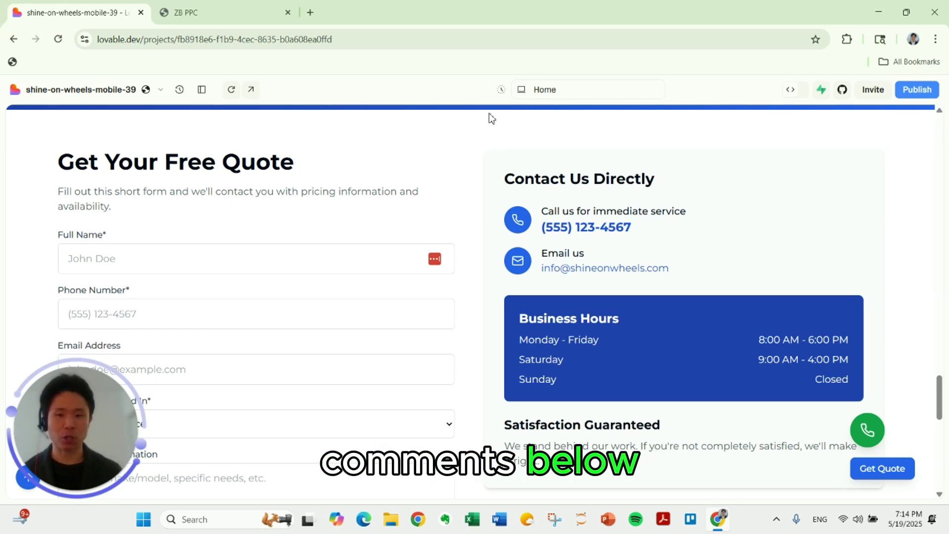
{"action": "scroll", "coordinate": [426, 217], "scroll_direction": "down", "scroll_amount": 1}
{"action": "scroll", "coordinate": [418, 240], "scroll_direction": "down", "scroll_amount": 1}
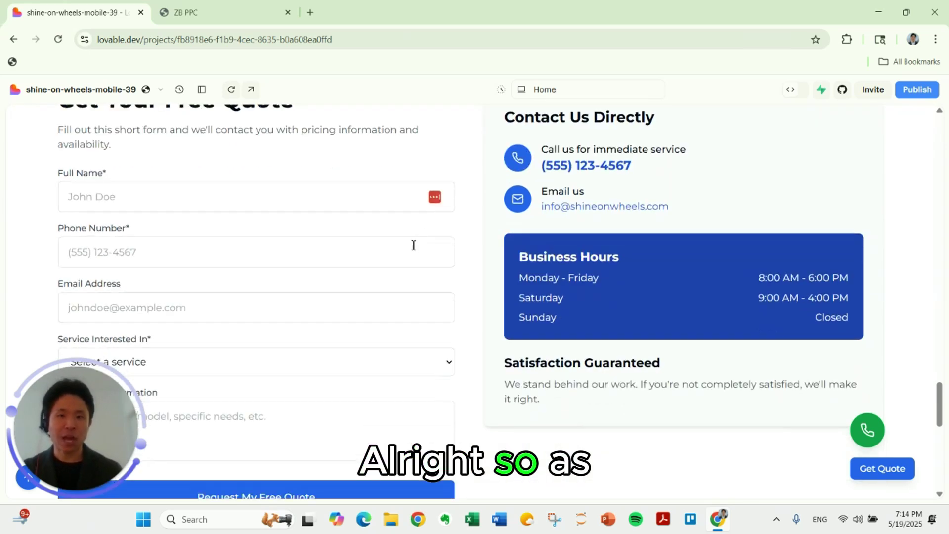
In the ZB PPC account's Forms Builder, create a blank Form 0, then return to the Lovable tab.
{"action": "left_click", "coordinate": [168, 17]}
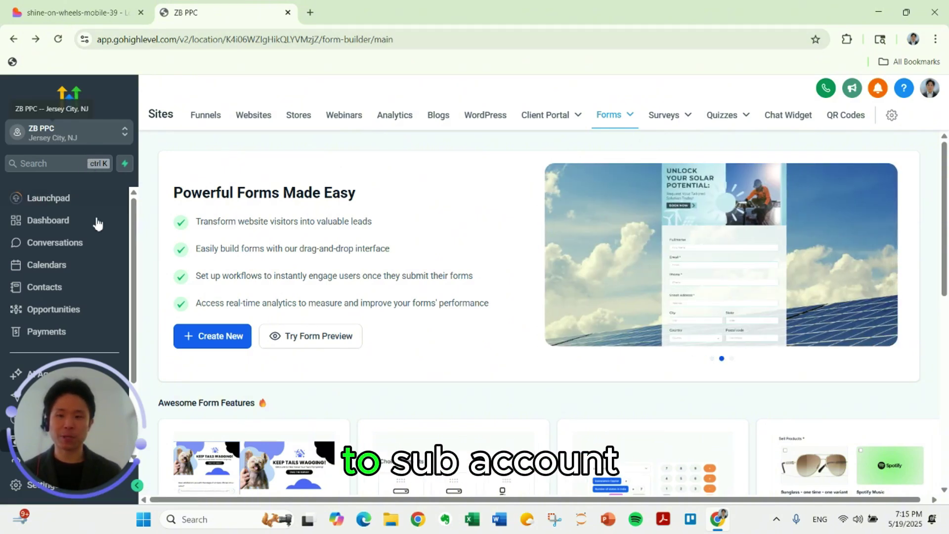
{"action": "scroll", "coordinate": [57, 341], "scroll_direction": "down", "scroll_amount": 2}
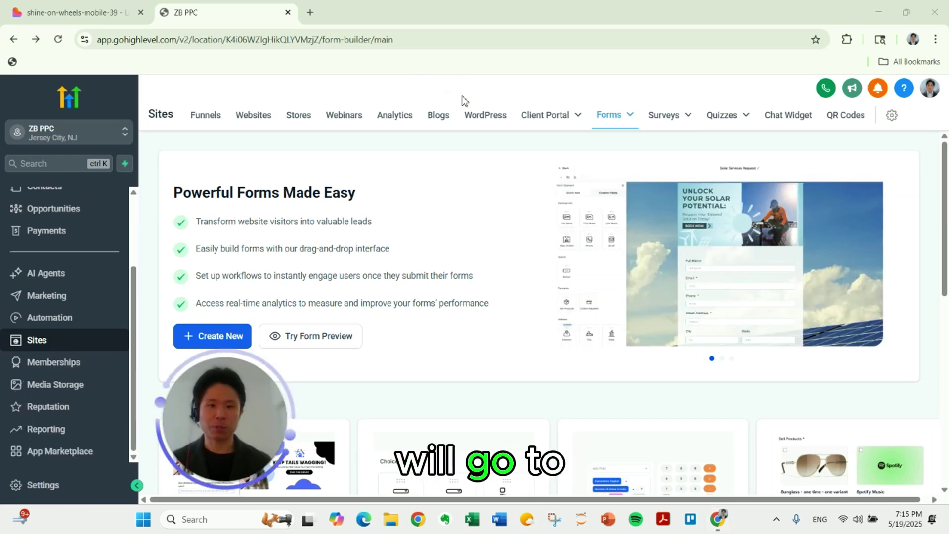
{"action": "mouse_move", "coordinate": [617, 117]}
{"action": "left_click", "coordinate": [589, 141]}
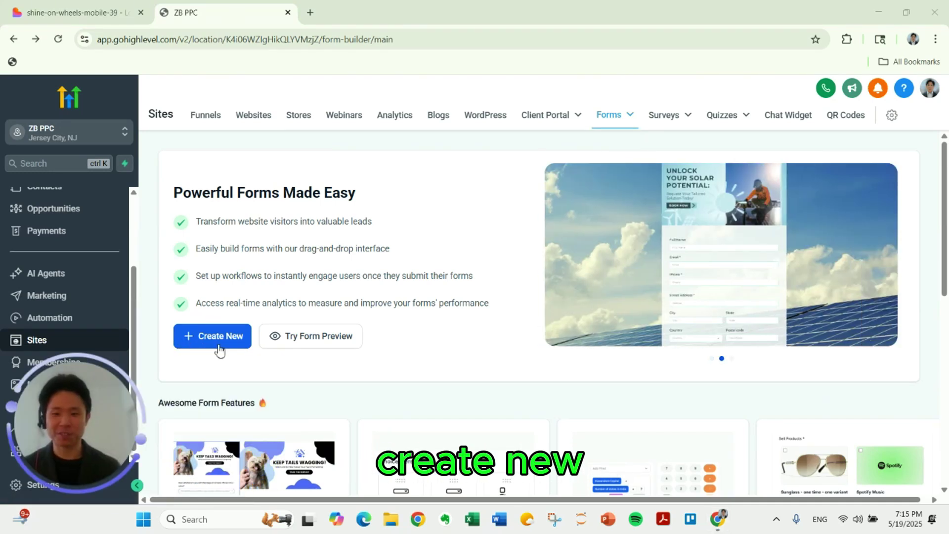
{"action": "left_click", "coordinate": [218, 344]}
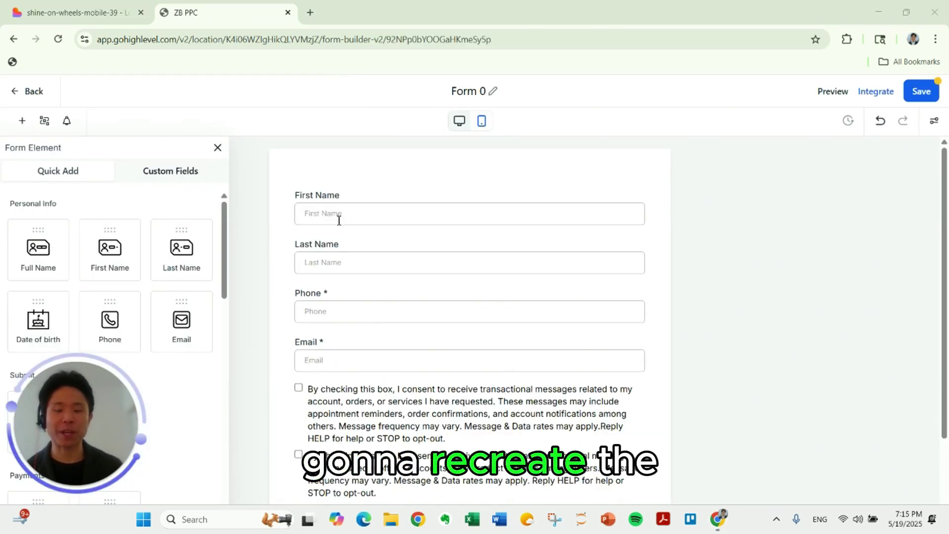
{"action": "left_click", "coordinate": [74, 15]}
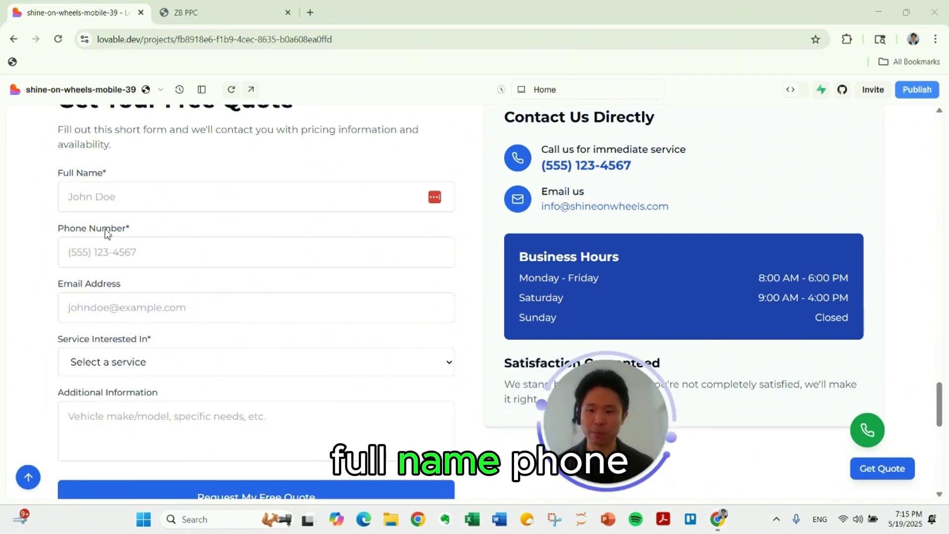
Check the six choices in Lovable's Service Interested In dropdown, then go back to the GoHighLevel builder.
{"action": "left_click", "coordinate": [128, 356]}
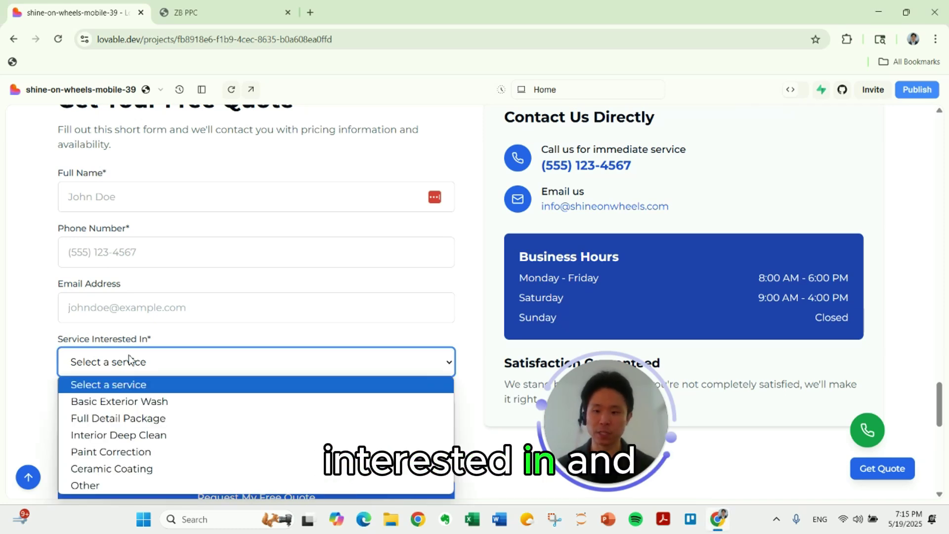
{"action": "left_click", "coordinate": [128, 357]}
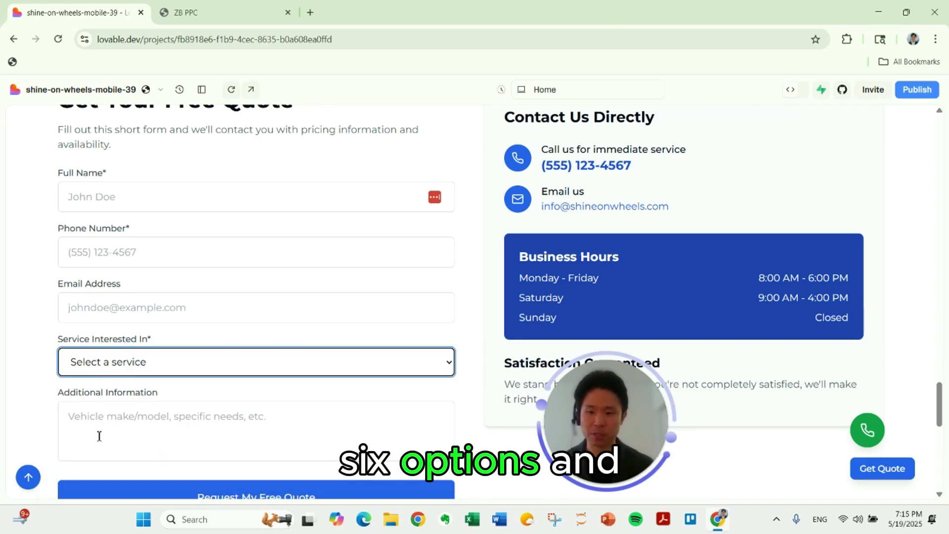
{"action": "left_click_drag", "start_coordinate": [565, 379], "coordinate": [2, 439]}
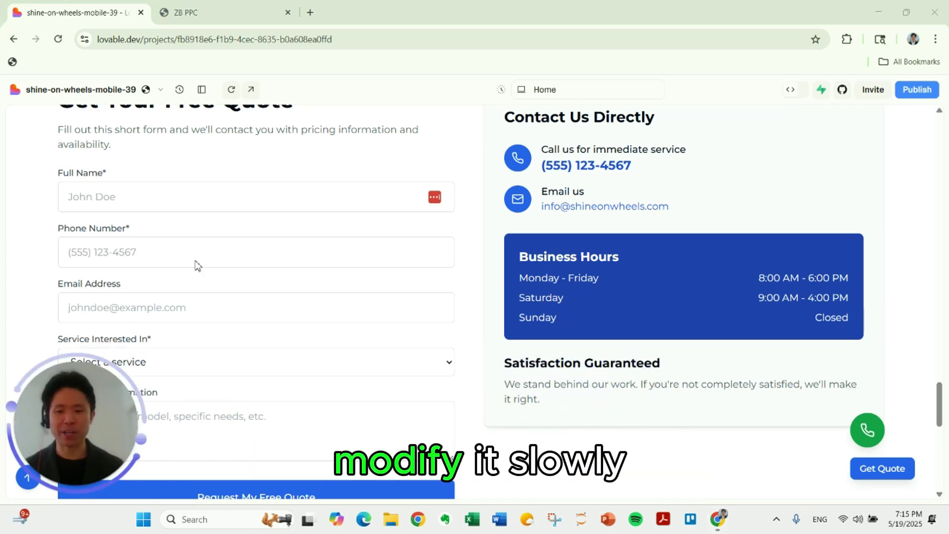
{"action": "left_click", "coordinate": [207, 12]}
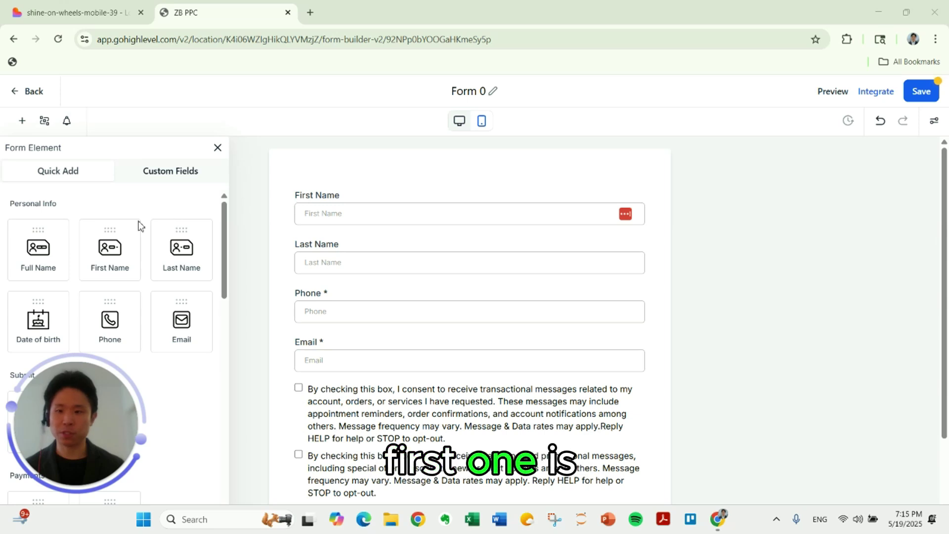
Add a Full Name field at the top of Form 0 and delete the First Name and Last Name fields.
{"action": "left_click_drag", "start_coordinate": [66, 240], "coordinate": [437, 201]}
{"action": "left_click", "coordinate": [647, 249]}
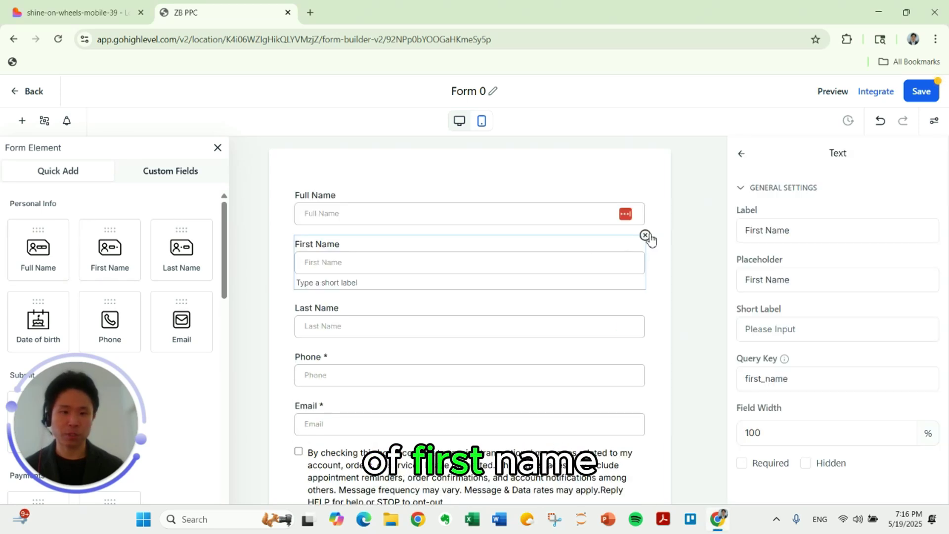
{"action": "left_click", "coordinate": [646, 235]}
{"action": "left_click", "coordinate": [645, 247]}
{"action": "left_click", "coordinate": [646, 235]}
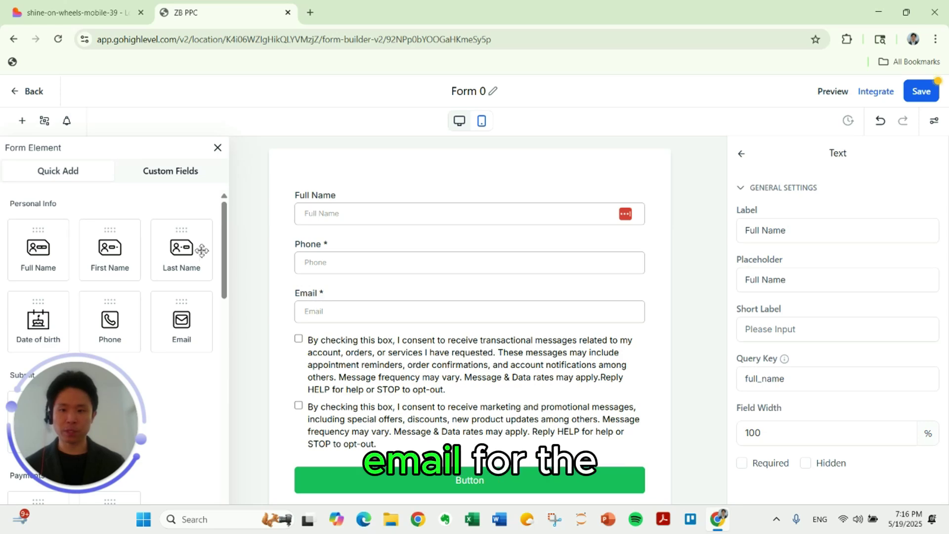
Add a Single Dropdown below Email and label it 'Service Interested In'.
{"action": "scroll", "coordinate": [181, 247], "scroll_direction": "down", "scroll_amount": 3}
{"action": "scroll", "coordinate": [133, 252], "scroll_direction": "down", "scroll_amount": 9}
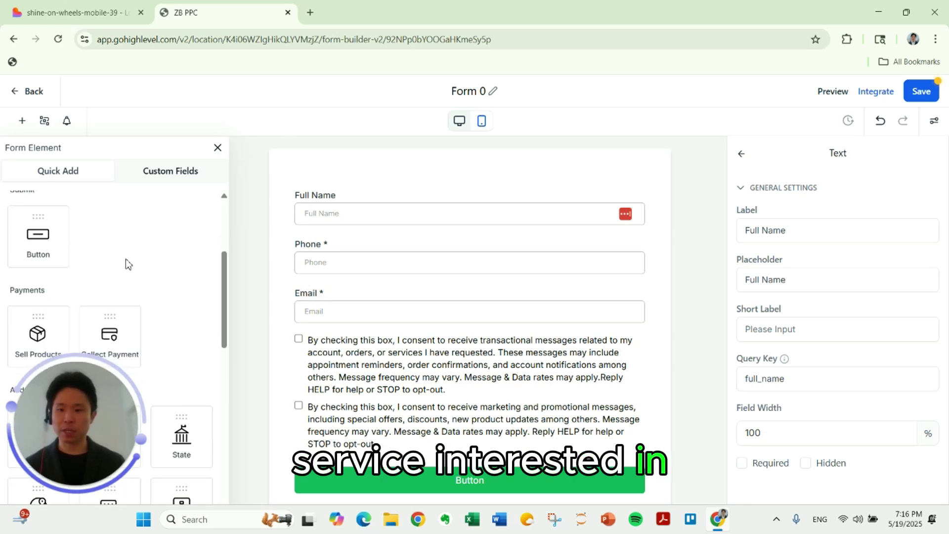
{"action": "scroll", "coordinate": [143, 323], "scroll_direction": "down", "scroll_amount": 3}
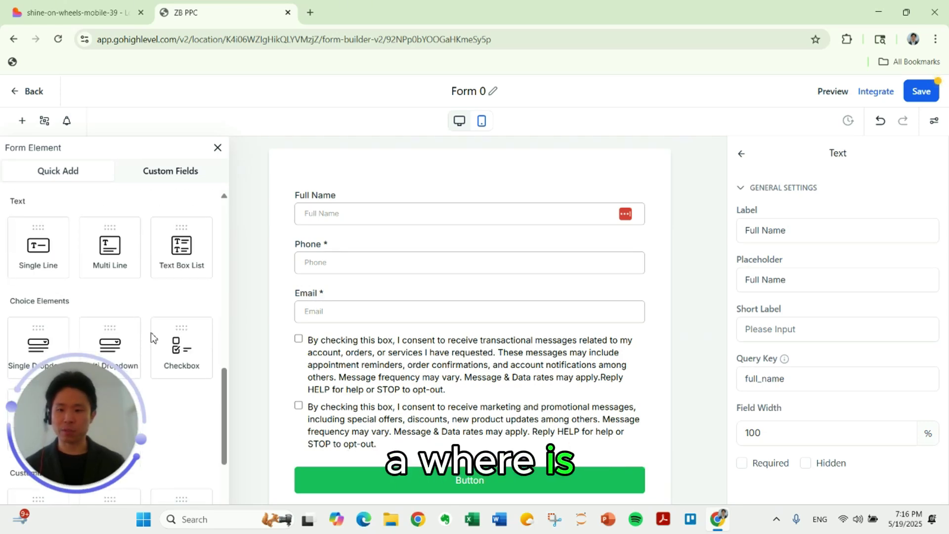
{"action": "scroll", "coordinate": [140, 324], "scroll_direction": "down", "scroll_amount": 1}
{"action": "left_click_drag", "start_coordinate": [59, 291], "coordinate": [386, 321]}
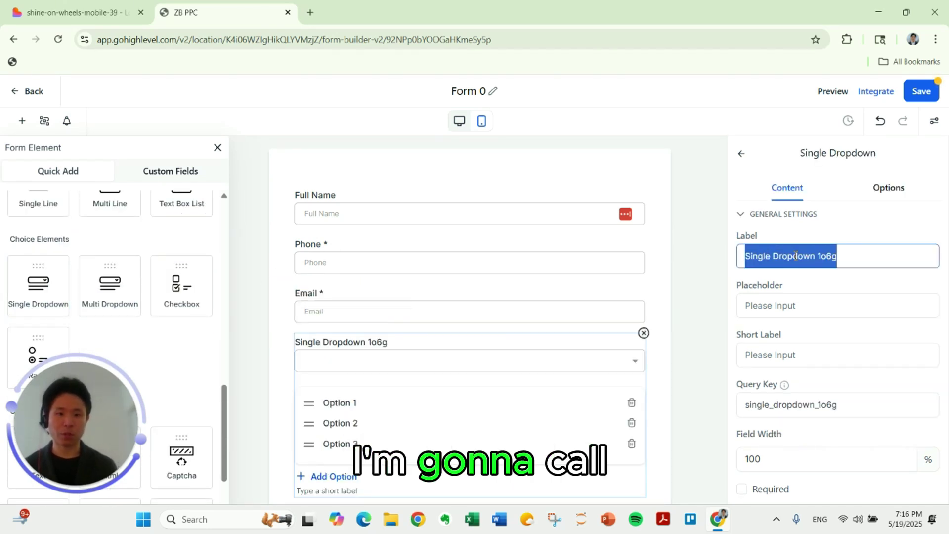
{"action": "type", "text": "Service Int"}
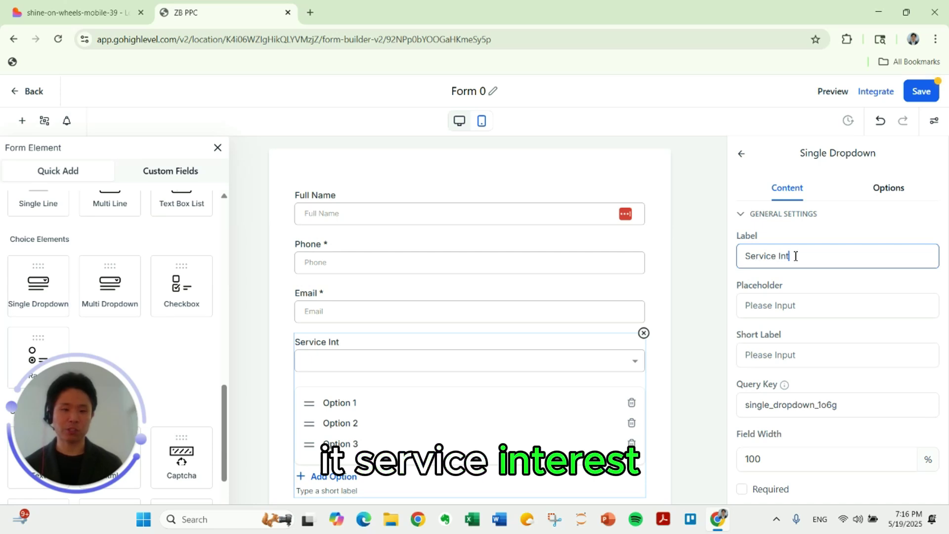
{"action": "type", "text": "erested I"}
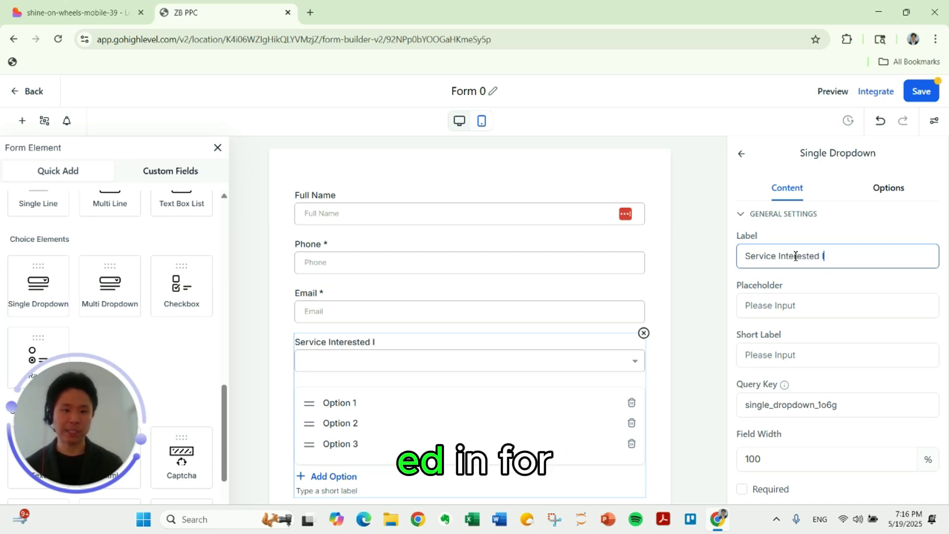
{"action": "type", "text": "n"}
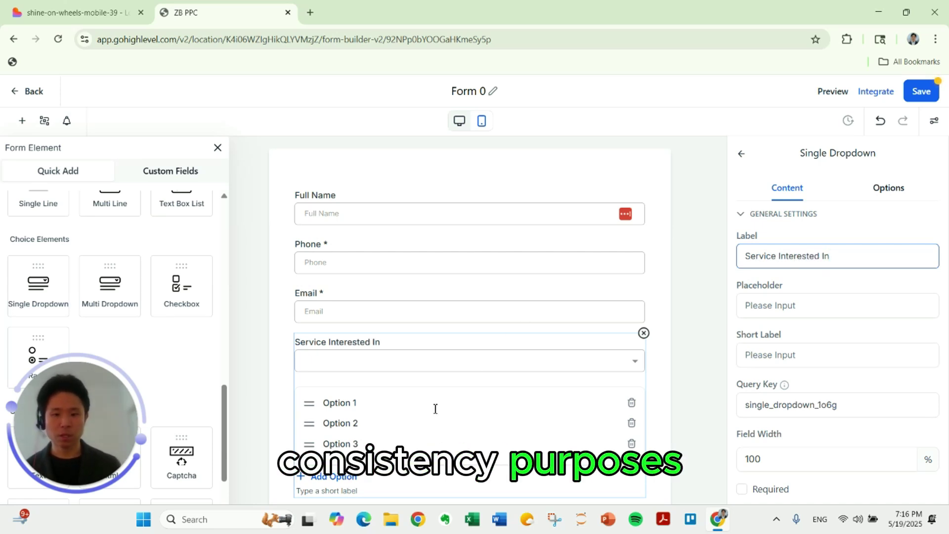
Rename the first three dropdown options to Basic Exterior Wash, Full Detail Package and Interior Deep Clean.
{"action": "left_click", "coordinate": [899, 197]}
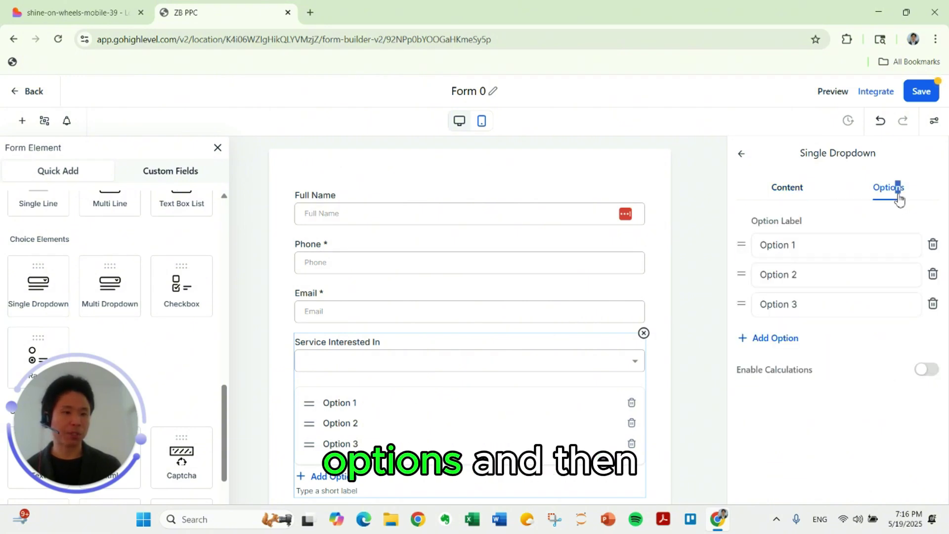
{"action": "left_click", "coordinate": [822, 245]}
{"action": "key", "text": "ctrl+a"}
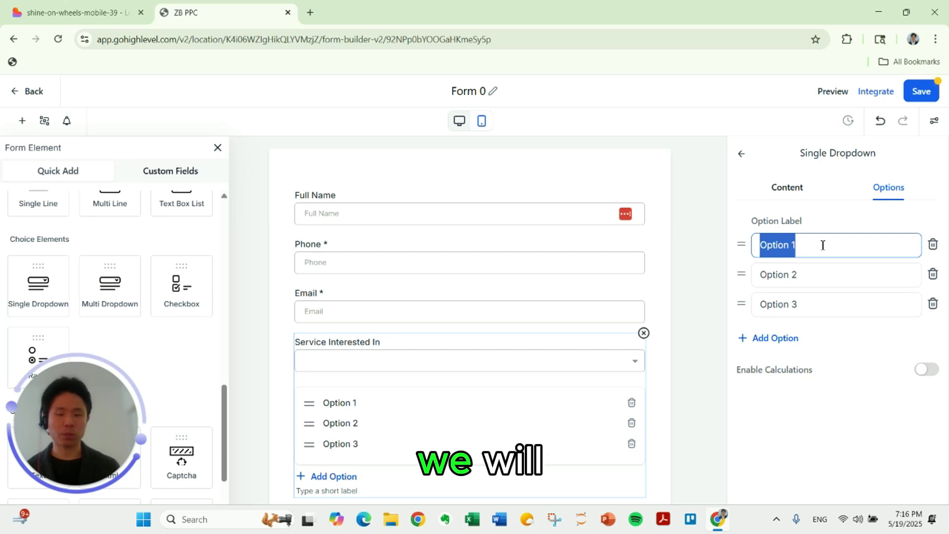
{"action": "type", "text": "Basic Exe"}
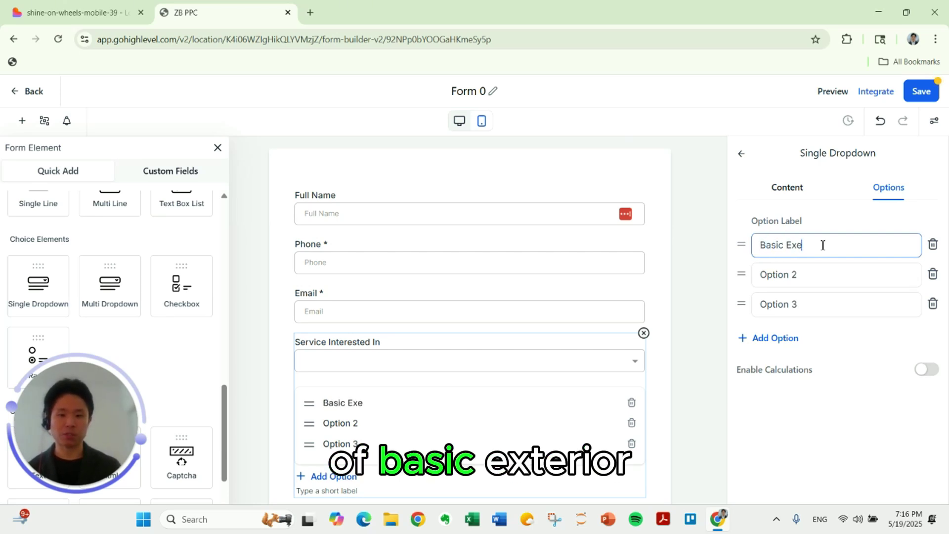
{"action": "key", "text": "BackSpace"}
{"action": "type", "text": "terior"}
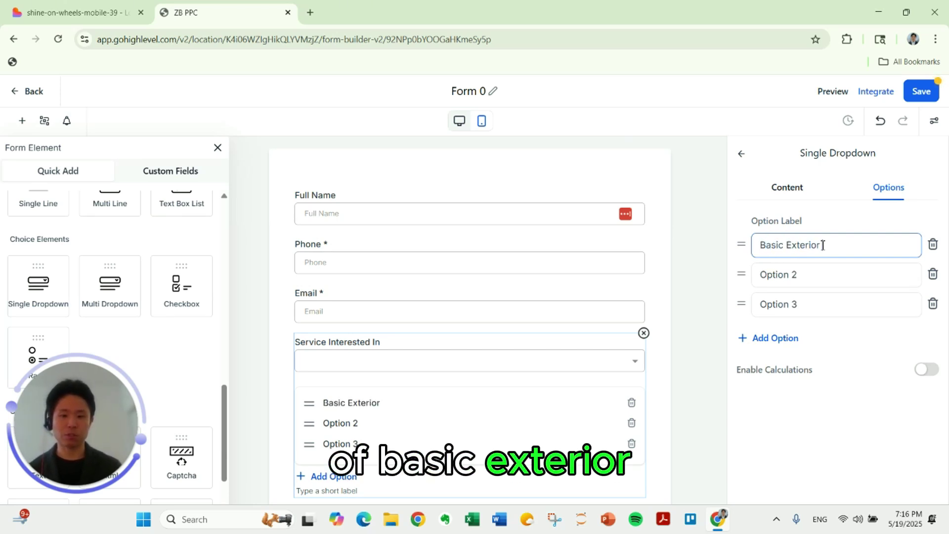
{"action": "type", "text": " Wash"}
{"action": "key", "text": "Tab"}
{"action": "type", "text": "Full "}
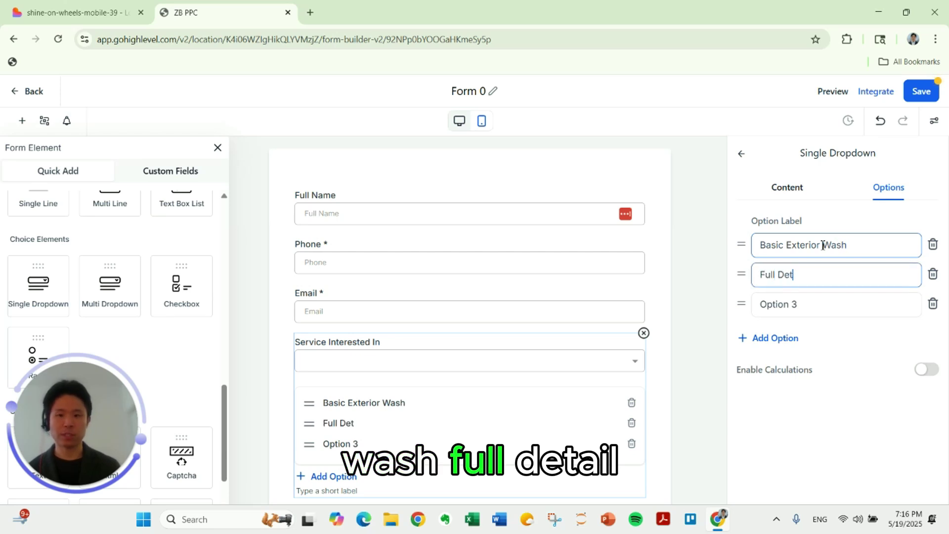
{"action": "type", "text": "Detail Package"}
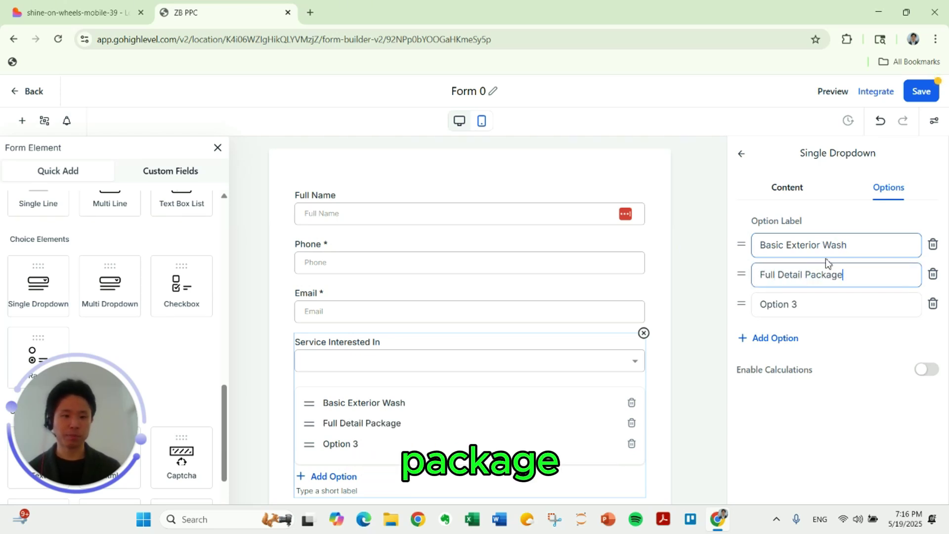
{"action": "key", "text": "Tab"}
{"action": "key", "text": "ctrl+shift+Left"}
{"action": "key", "text": "ctrl+shift+Left"}
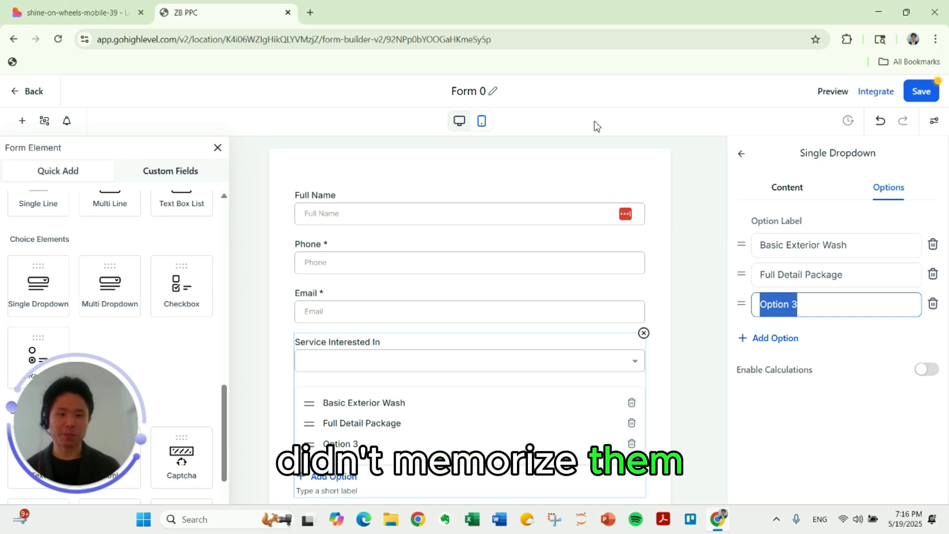
{"action": "type", "text": "Interior Deep "}
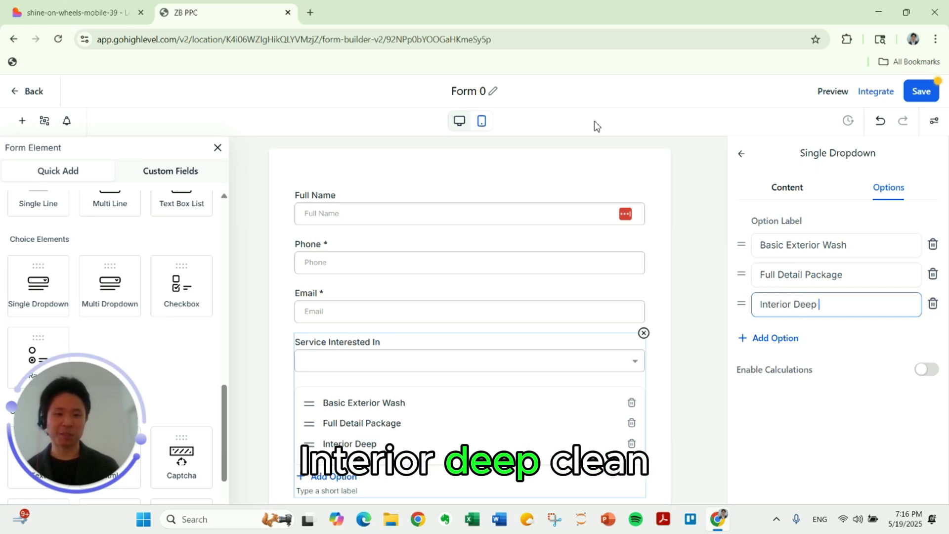
{"action": "type", "text": "Clean"}
Add three more service options: Paint Correction, Ceramic Coating and Other.
{"action": "left_click", "coordinate": [774, 337]}
{"action": "type", "text": "Pa"}
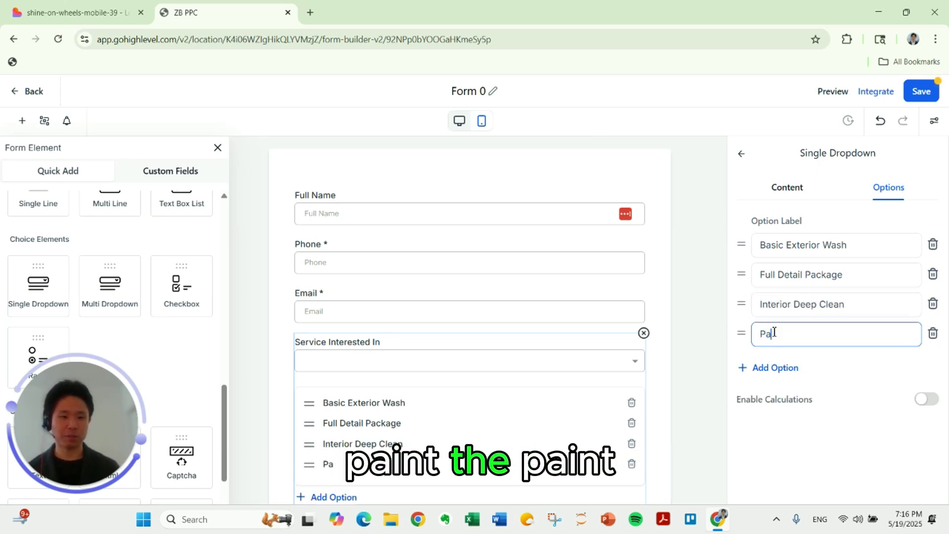
{"action": "type", "text": "int Correction"}
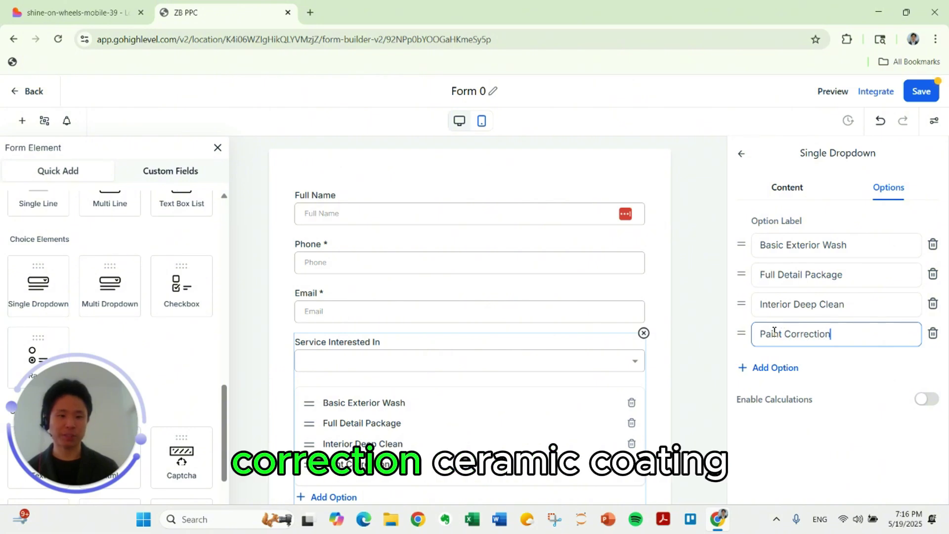
{"action": "left_click", "coordinate": [784, 368]}
{"action": "type", "text": "Ceramic Coa"}
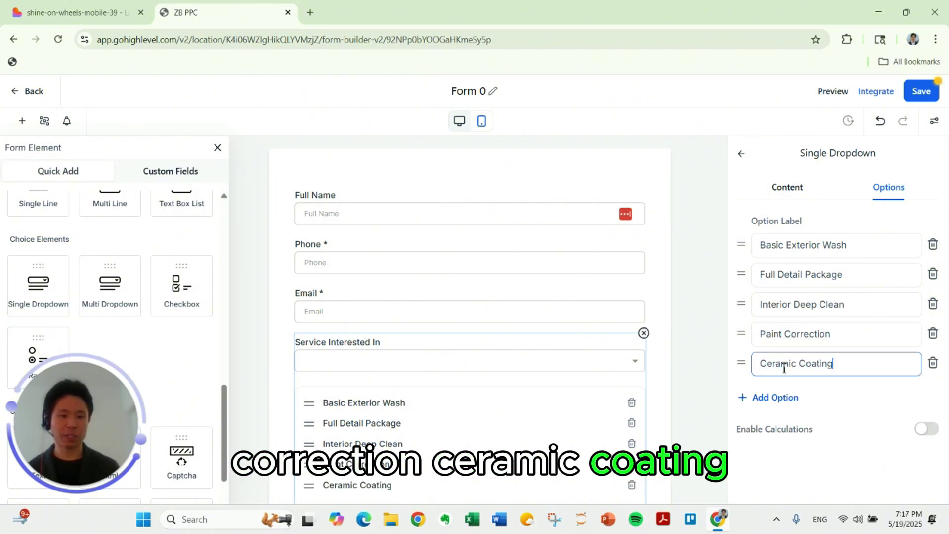
{"action": "type", "text": "ting"}
{"action": "left_click", "coordinate": [787, 397]}
{"action": "type", "text": "O"}
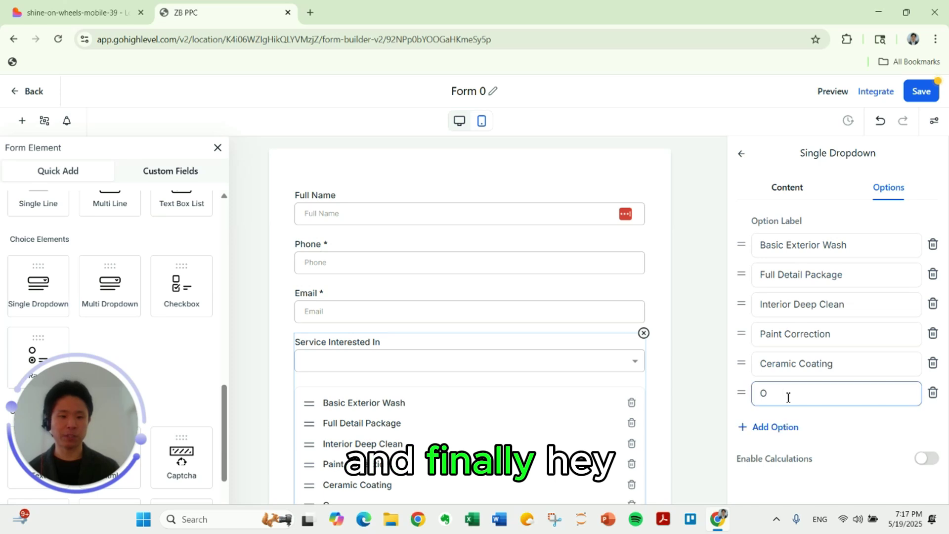
{"action": "type", "text": "ther"}
{"action": "scroll", "coordinate": [690, 365], "scroll_direction": "down", "scroll_amount": 3}
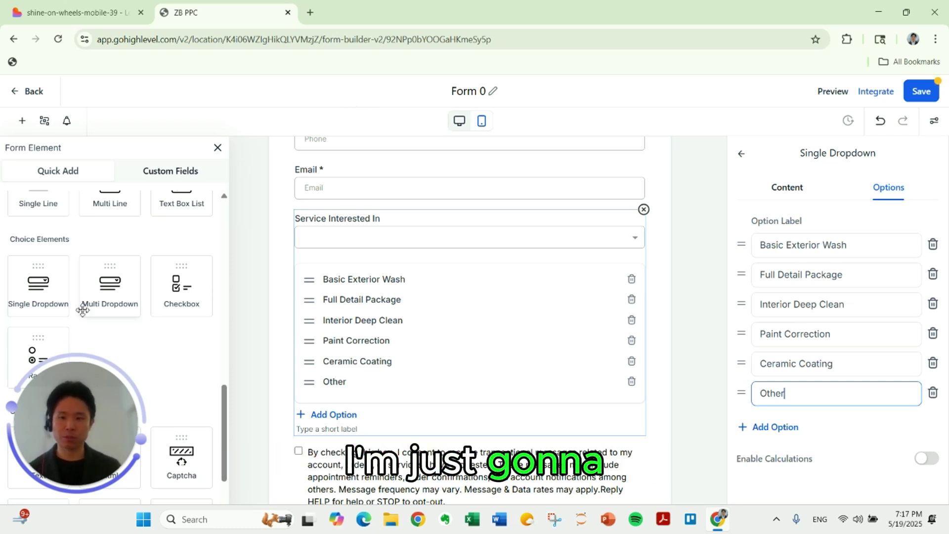
Add another dropdown below Service Interested In and label it 'Vehicle'.
{"action": "left_click_drag", "start_coordinate": [52, 298], "coordinate": [425, 396]}
{"action": "triple_click", "coordinate": [832, 249]}
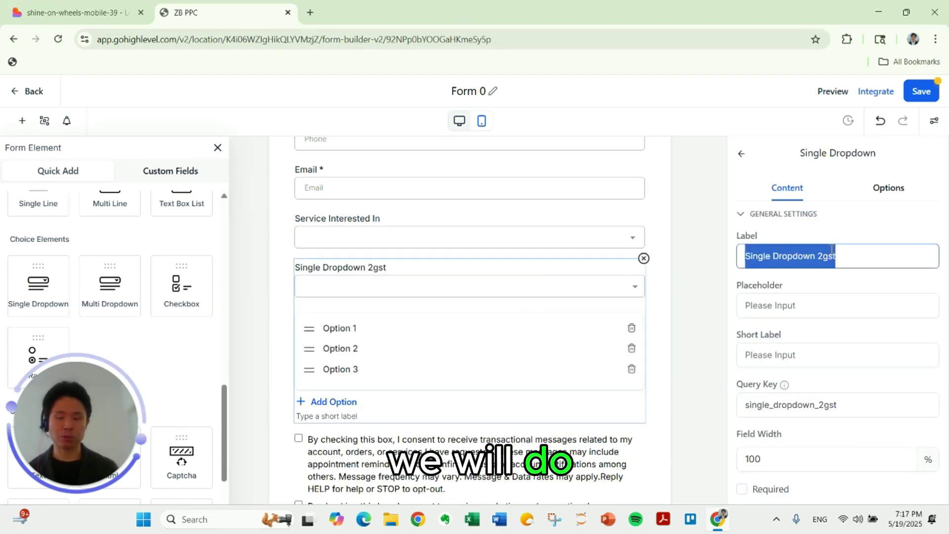
{"action": "type", "text": "Vehicle Type"}
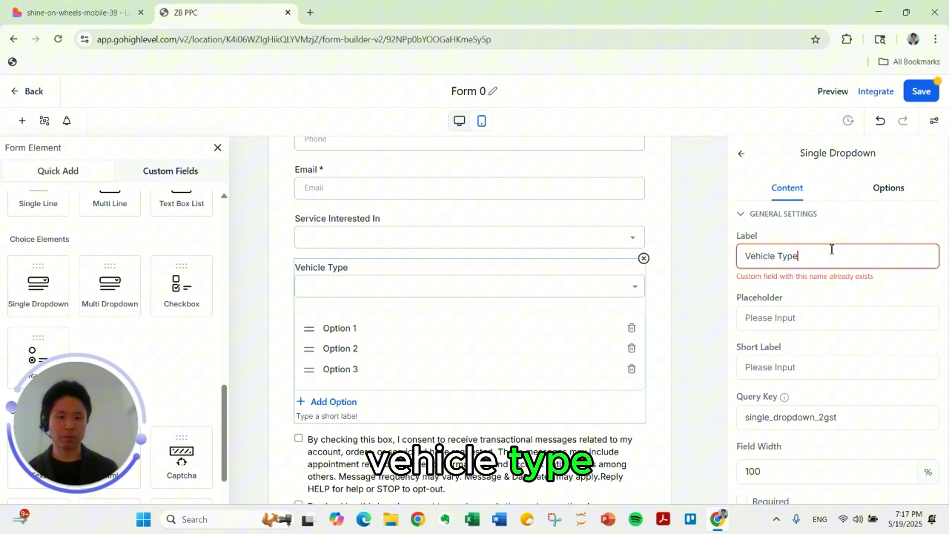
{"action": "scroll", "coordinate": [606, 360], "scroll_direction": "up", "scroll_amount": 1}
{"action": "scroll", "coordinate": [617, 407], "scroll_direction": "down", "scroll_amount": 3}
{"action": "scroll", "coordinate": [617, 408], "scroll_direction": "down", "scroll_amount": 2}
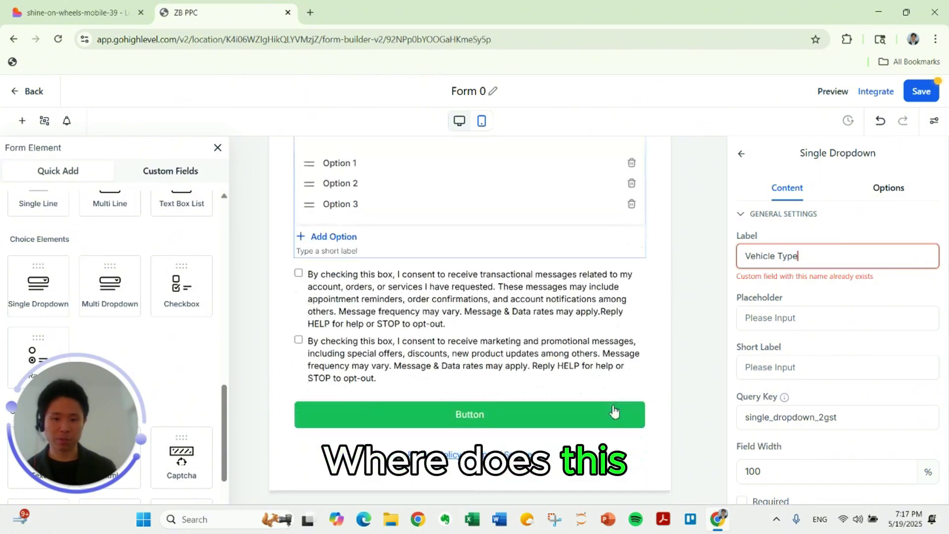
{"action": "key", "text": "BackSpace"}
{"action": "key", "text": "BackSpace"}
{"action": "key", "text": "BackSpace"}
{"action": "key", "text": "BackSpace"}
{"action": "key", "text": "BackSpace"}
{"action": "left_click", "coordinate": [748, 305]}
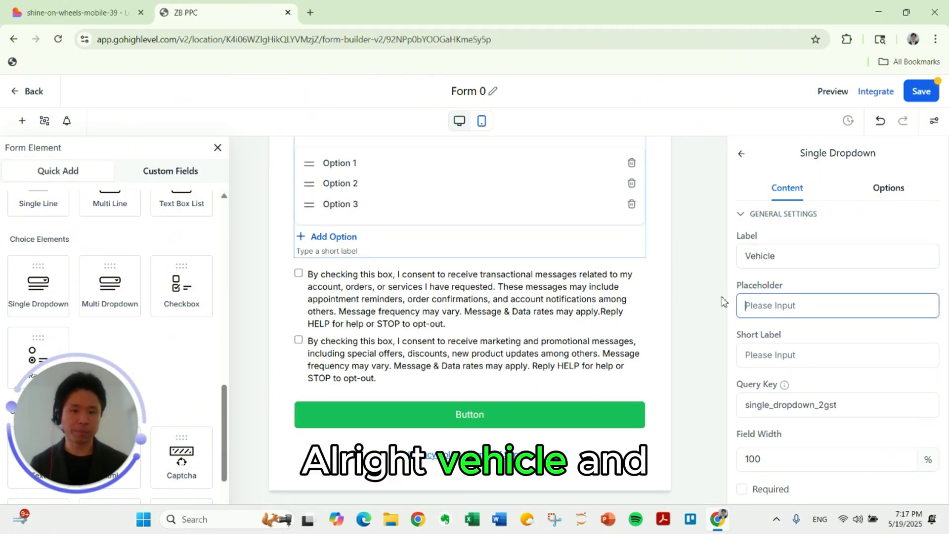
Give the Vehicle dropdown the choices Car, SUV, Truck and Other.
{"action": "left_click", "coordinate": [840, 193]}
{"action": "triple_click", "coordinate": [804, 243]}
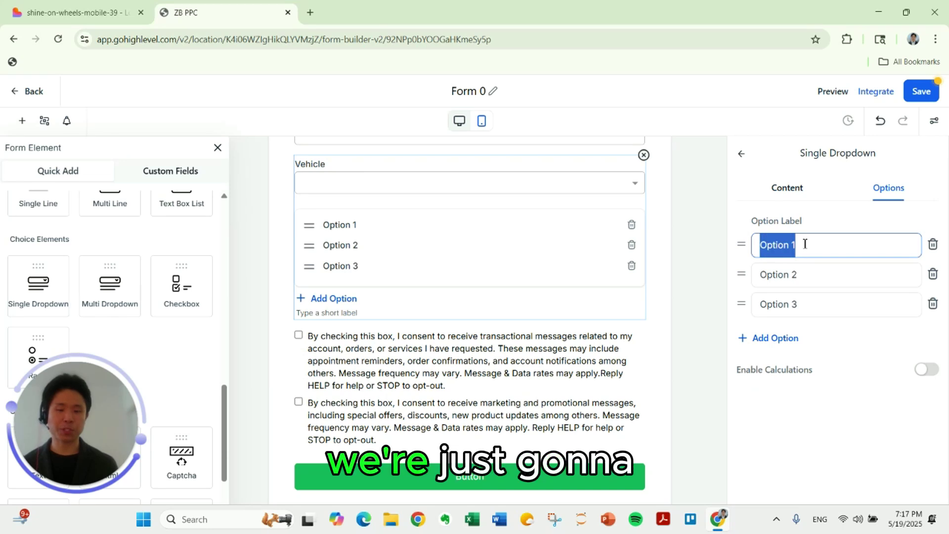
{"action": "type", "text": "Car"}
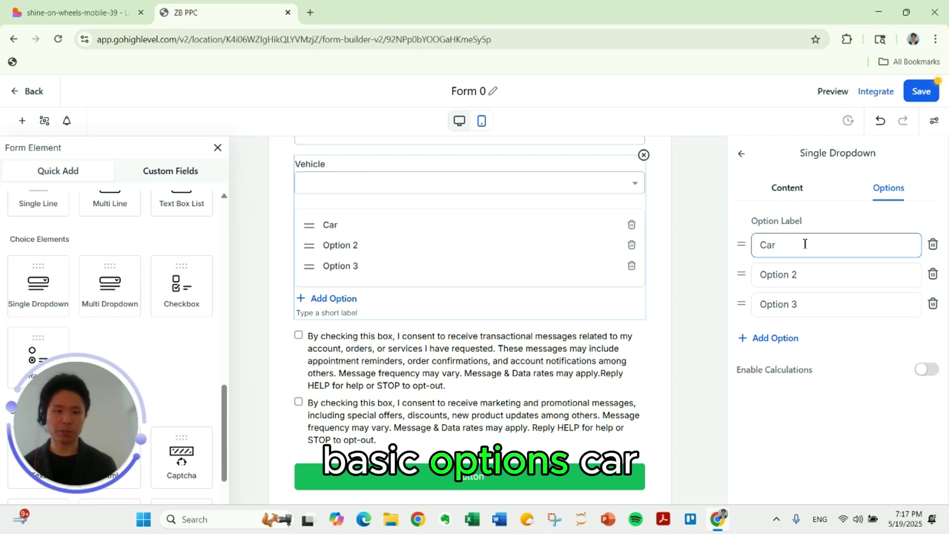
{"action": "key", "text": "Tab"}
{"action": "type", "text": "SUV"}
{"action": "key", "text": "Tab"}
{"action": "type", "text": "Truck"}
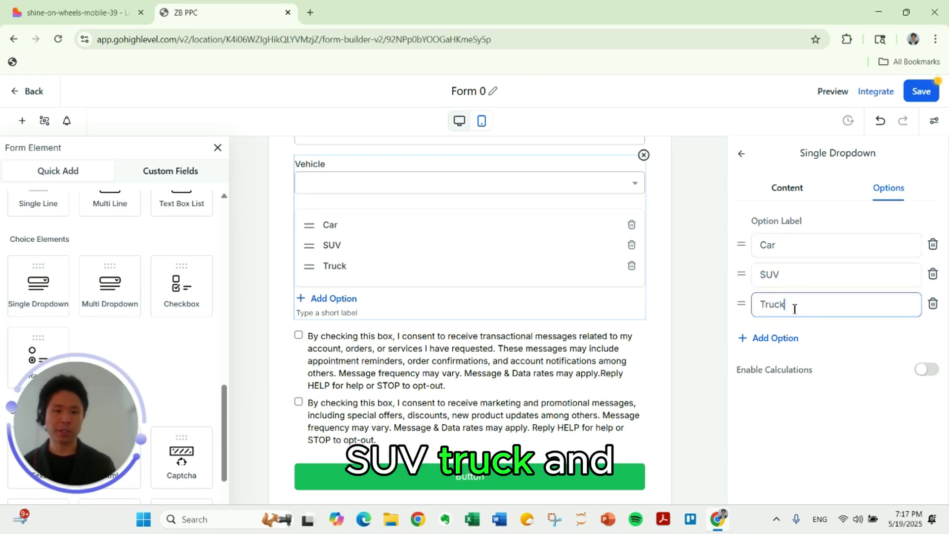
{"action": "left_click", "coordinate": [788, 337]}
{"action": "type", "text": "Other"}
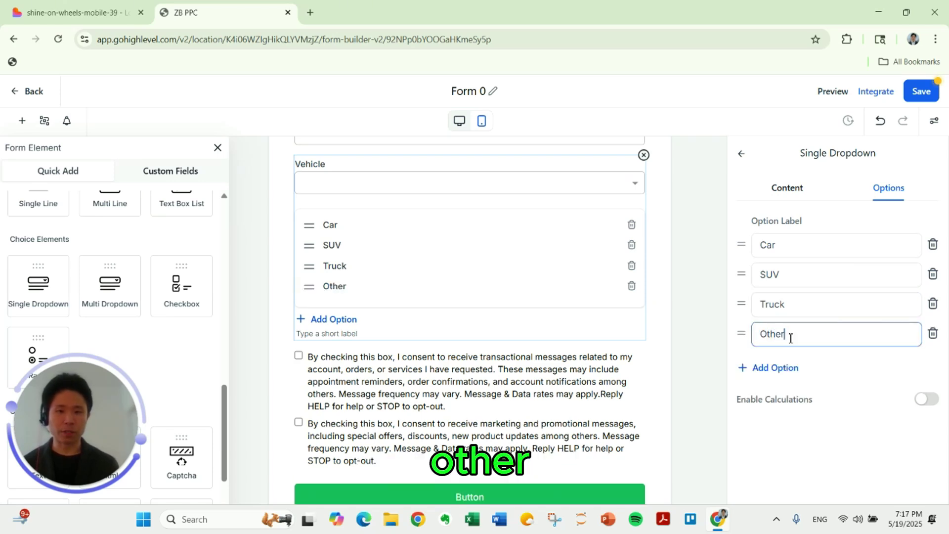
{"action": "scroll", "coordinate": [617, 326], "scroll_direction": "down", "scroll_amount": 1}
{"action": "left_click", "coordinate": [617, 325]}
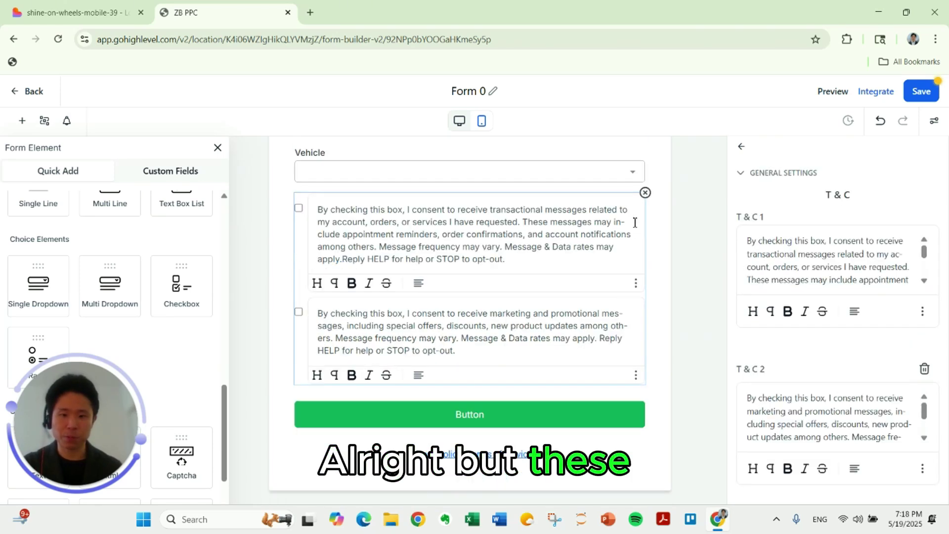
Delete the consent checkboxes and the Privacy Policy | Terms of Service line from Form 0.
{"action": "left_click", "coordinate": [645, 193]}
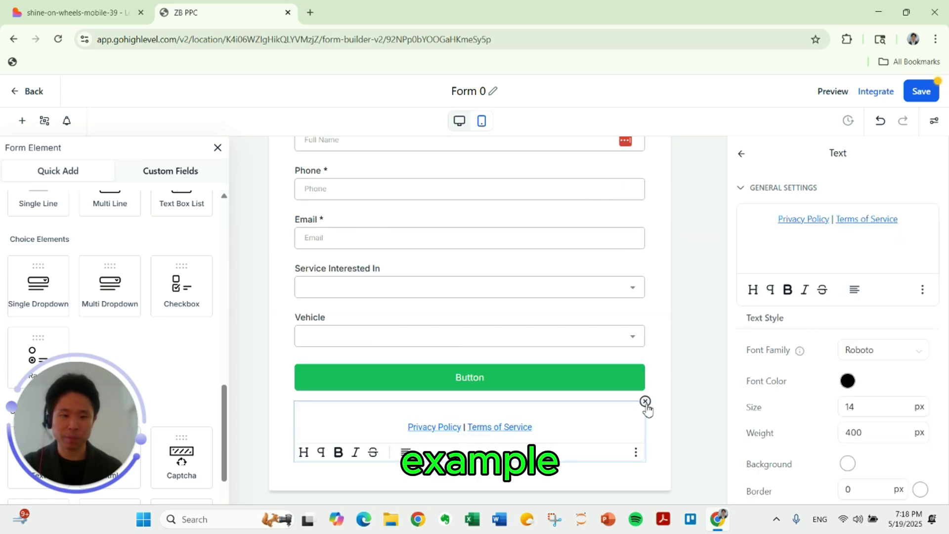
{"action": "left_click", "coordinate": [645, 400]}
{"action": "left_click", "coordinate": [631, 357]}
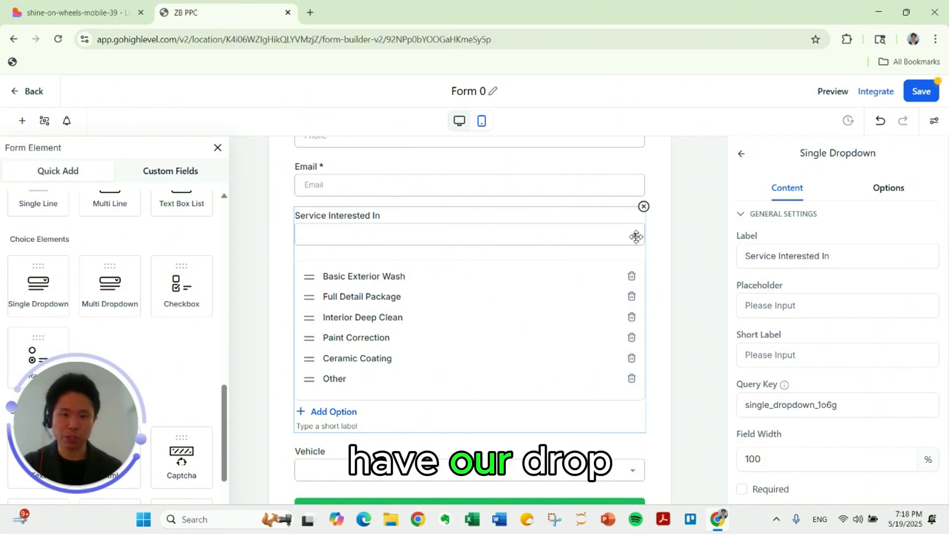
{"action": "scroll", "coordinate": [658, 301], "scroll_direction": "up", "scroll_amount": 1}
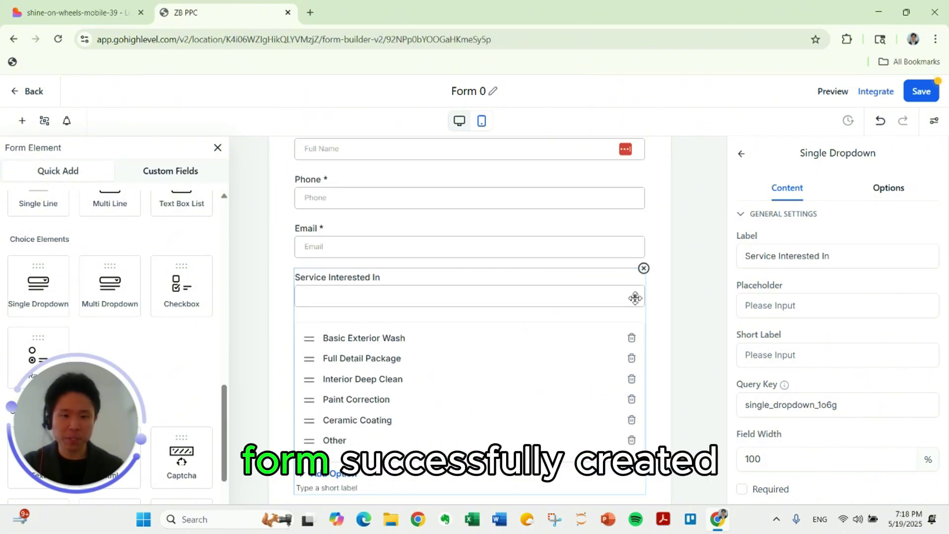
{"action": "scroll", "coordinate": [667, 350], "scroll_direction": "down", "scroll_amount": 3}
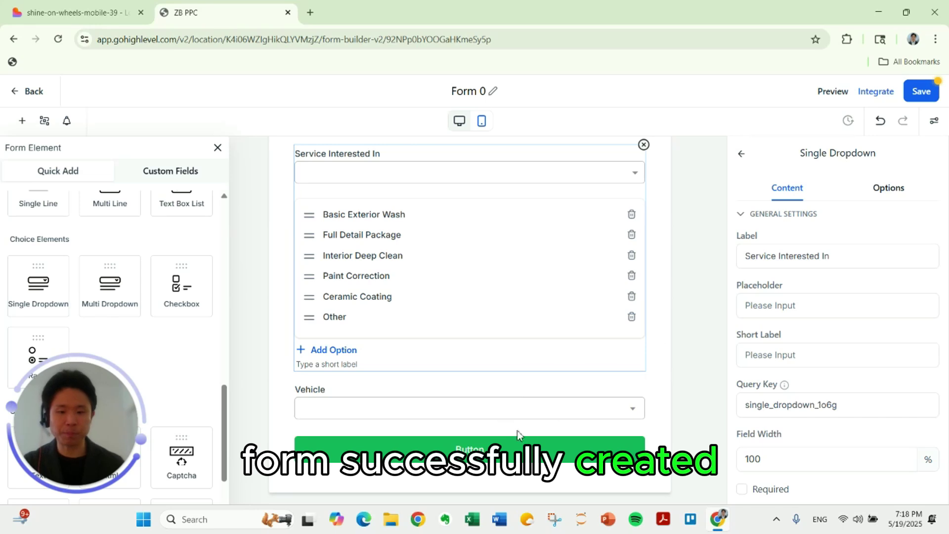
{"action": "left_click", "coordinate": [538, 445]}
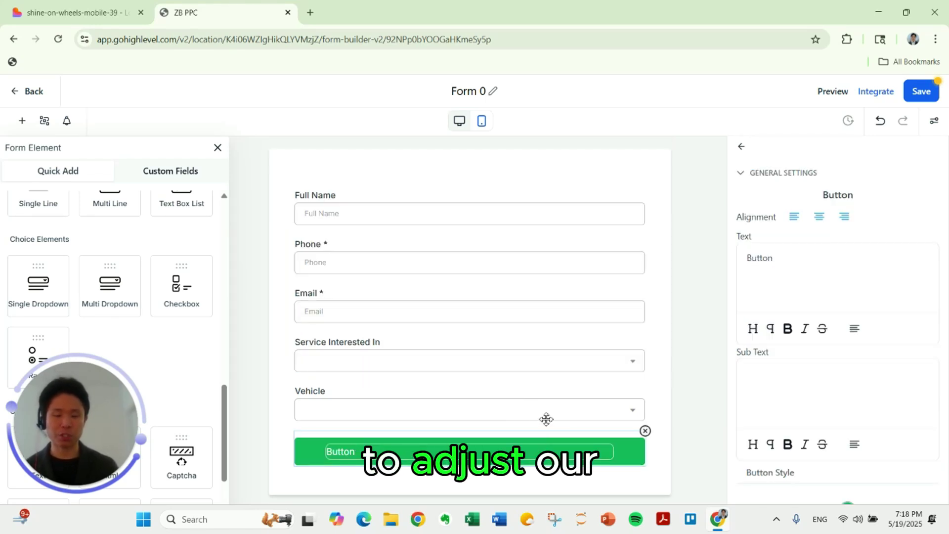
Change the submit button text to 'Request My Free Quote' and make its background blue.
{"action": "triple_click", "coordinate": [790, 264]}
{"action": "type", "text": "Request My"}
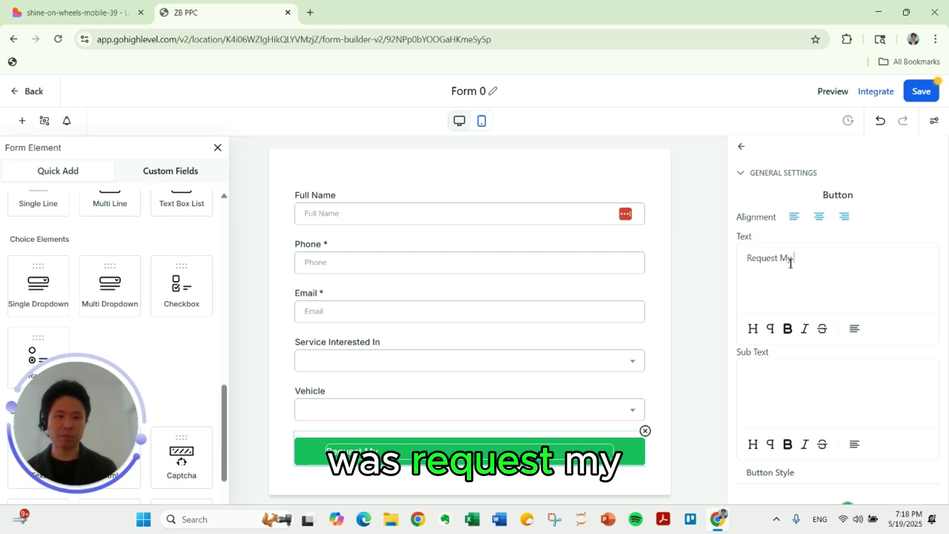
{"action": "type", "text": " Free Quote"}
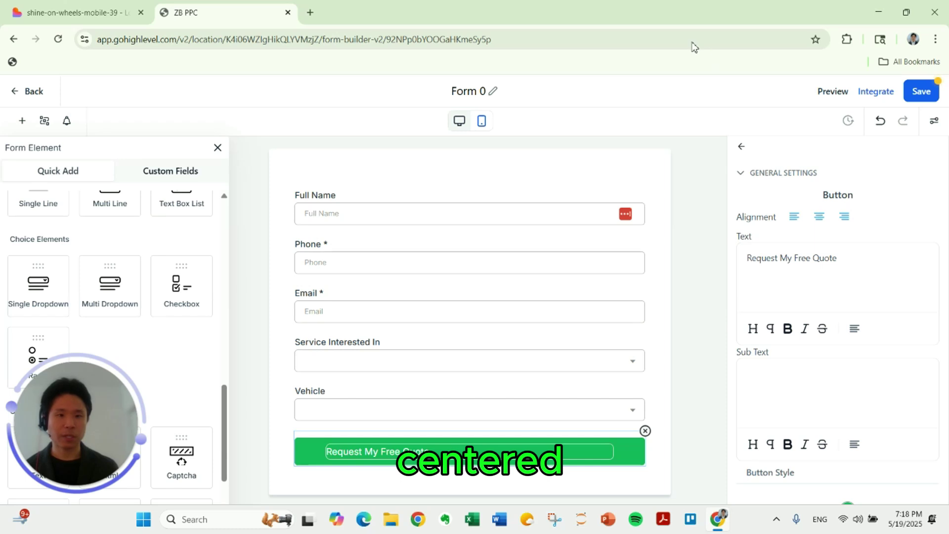
{"action": "scroll", "coordinate": [825, 311], "scroll_direction": "down", "scroll_amount": 4}
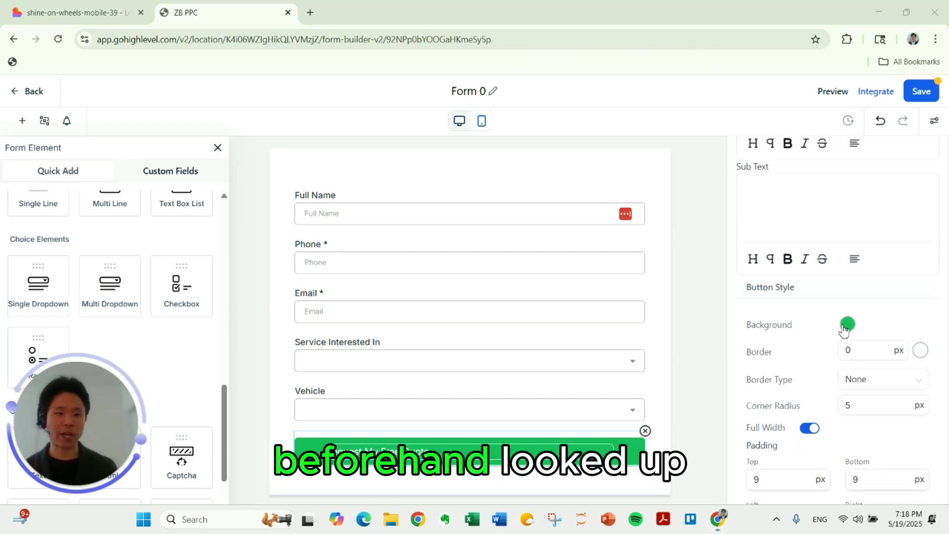
{"action": "left_click", "coordinate": [844, 329]}
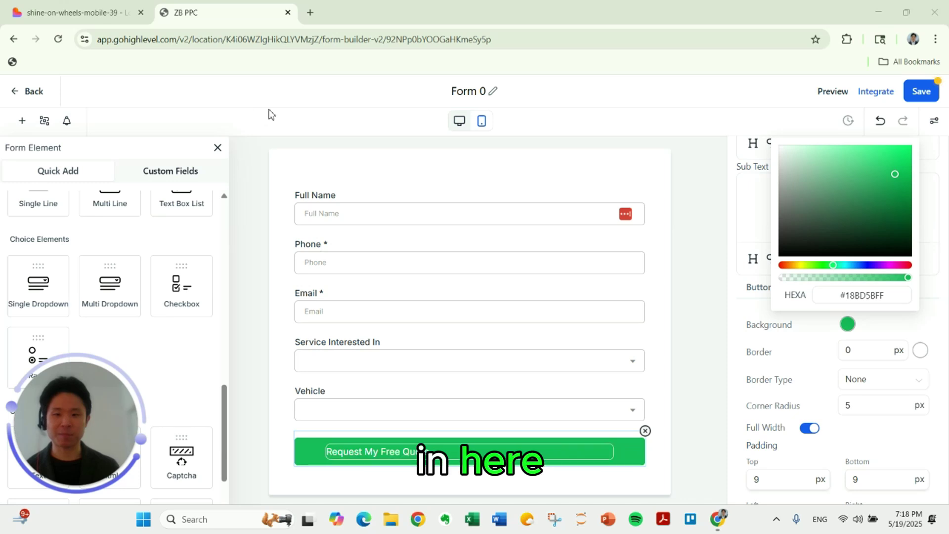
{"action": "left_click", "coordinate": [488, 93]}
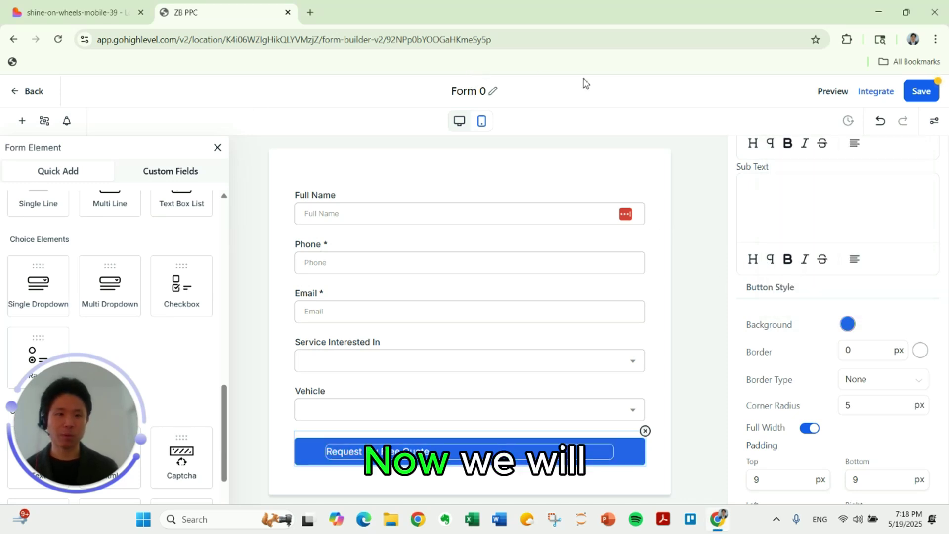
{"action": "scroll", "coordinate": [880, 306], "scroll_direction": "up", "scroll_amount": 5}
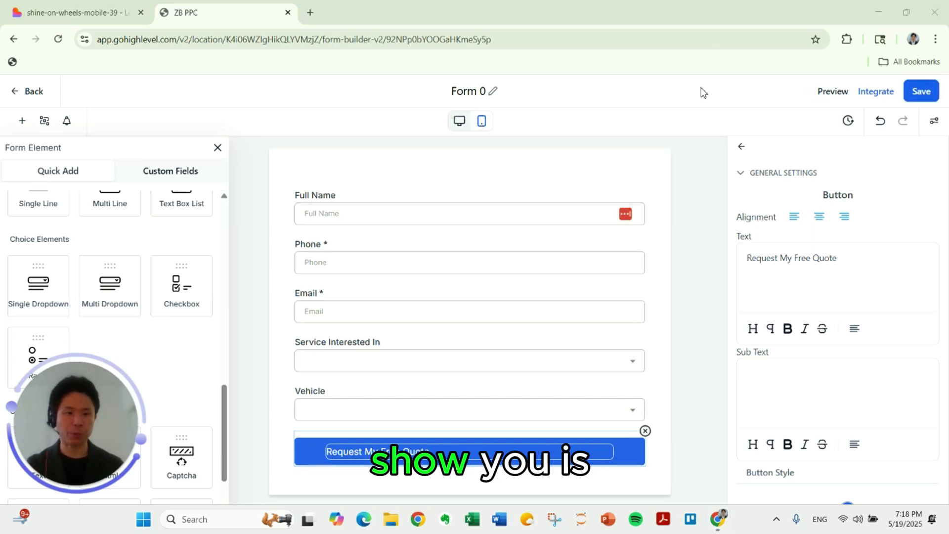
Keep Form 0's On Submit action as a thank-you Message rather than Open URL, and save the form.
{"action": "left_click", "coordinate": [935, 121]}
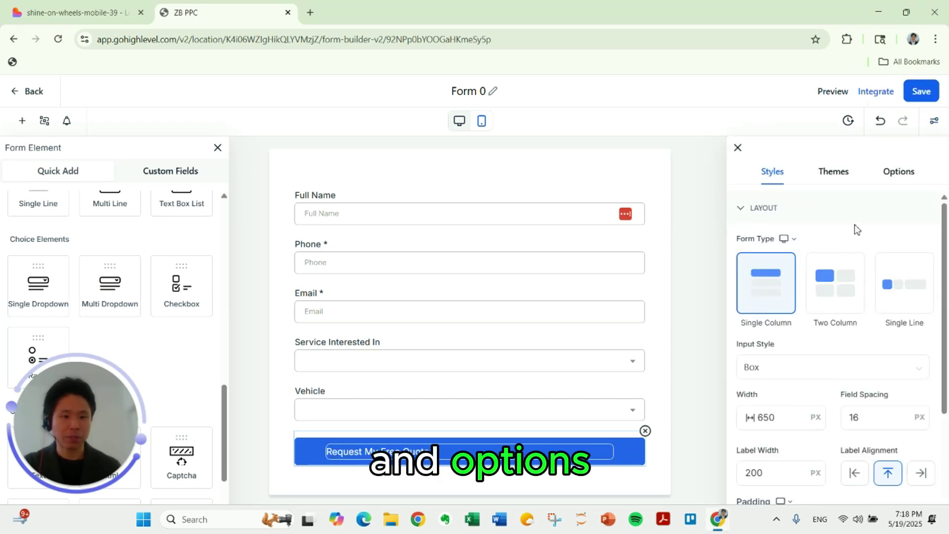
{"action": "scroll", "coordinate": [857, 244], "scroll_direction": "down", "scroll_amount": 2}
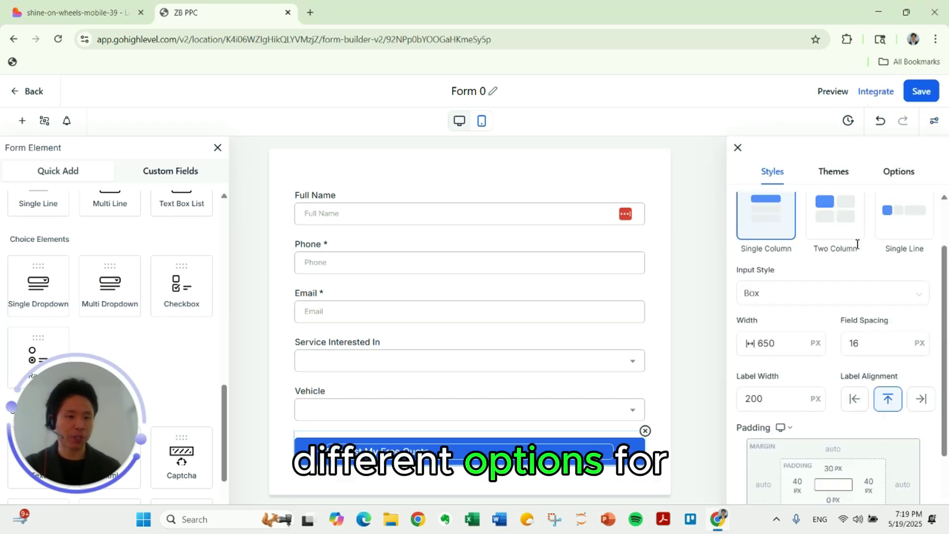
{"action": "scroll", "coordinate": [858, 244], "scroll_direction": "down", "scroll_amount": 3}
{"action": "left_click", "coordinate": [859, 171]}
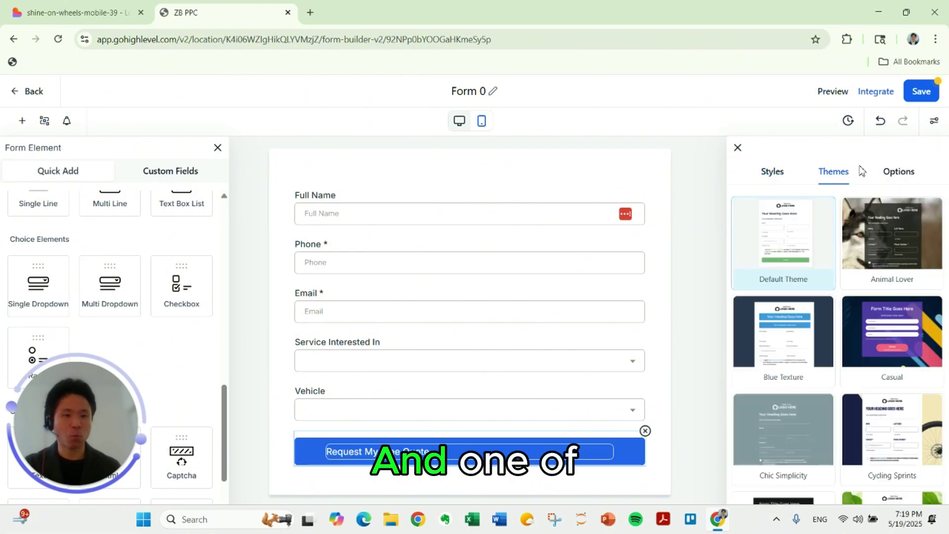
{"action": "left_click", "coordinate": [892, 181]}
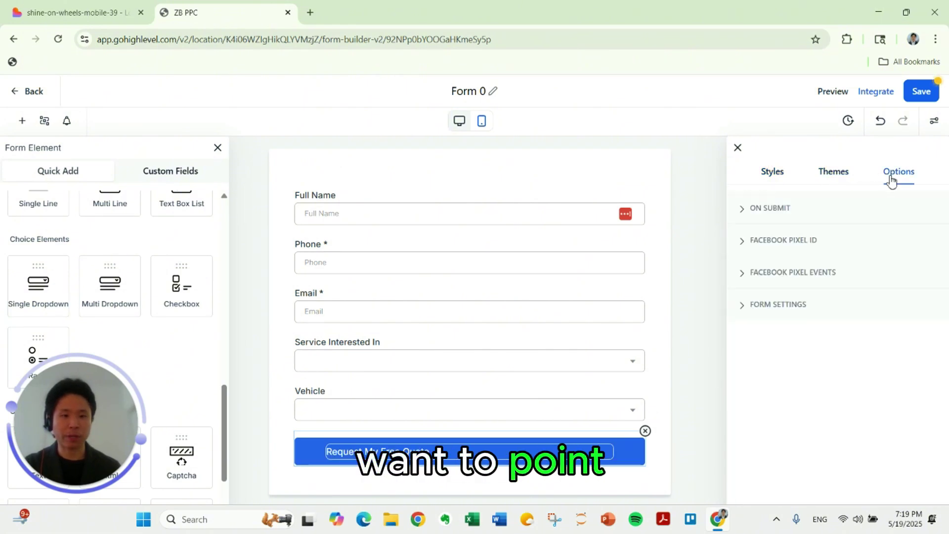
{"action": "left_click", "coordinate": [767, 208]}
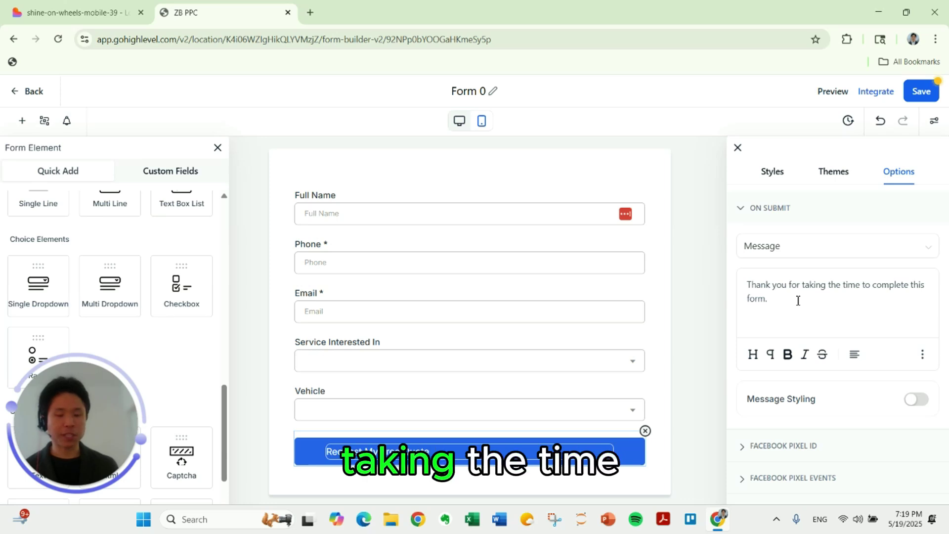
{"action": "left_click", "coordinate": [799, 251]}
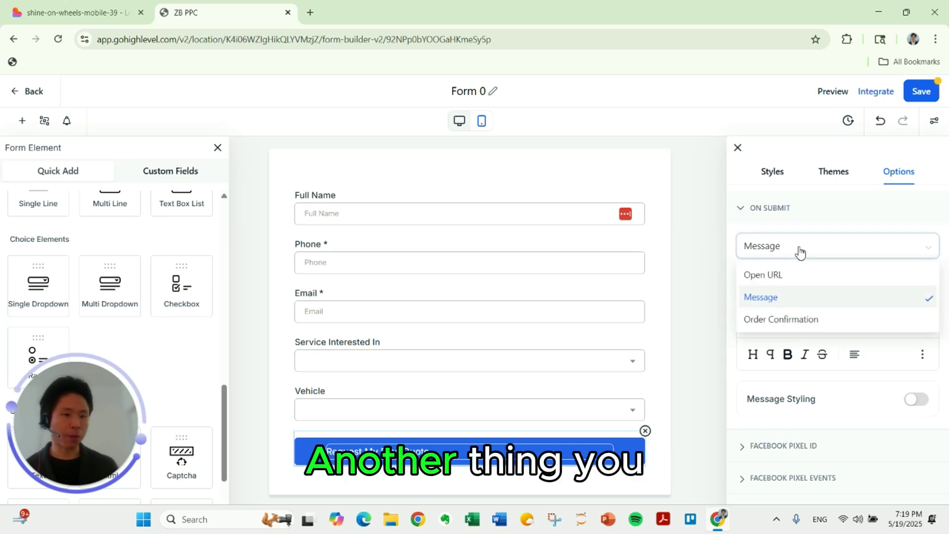
{"action": "left_click", "coordinate": [804, 277]}
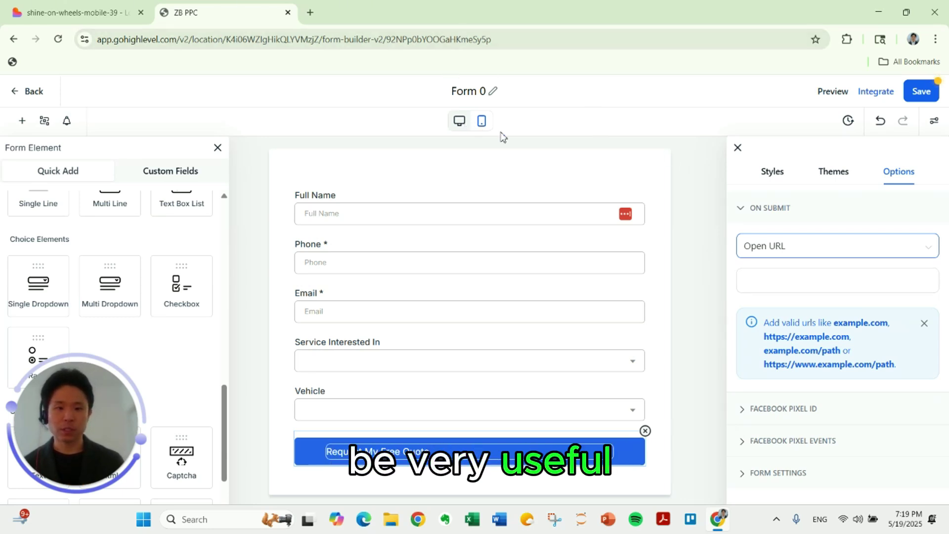
{"action": "left_click", "coordinate": [780, 247]}
{"action": "left_click", "coordinate": [789, 294]}
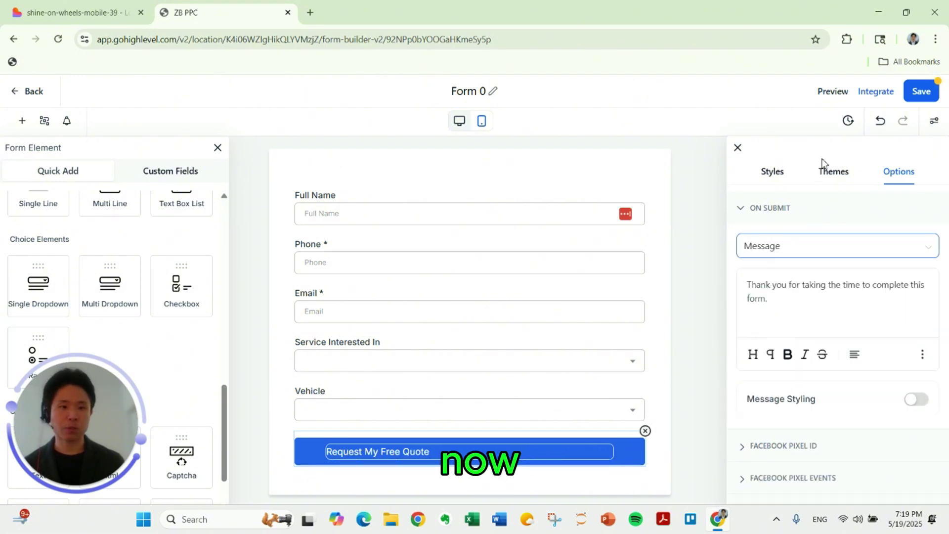
{"action": "left_click", "coordinate": [923, 99]}
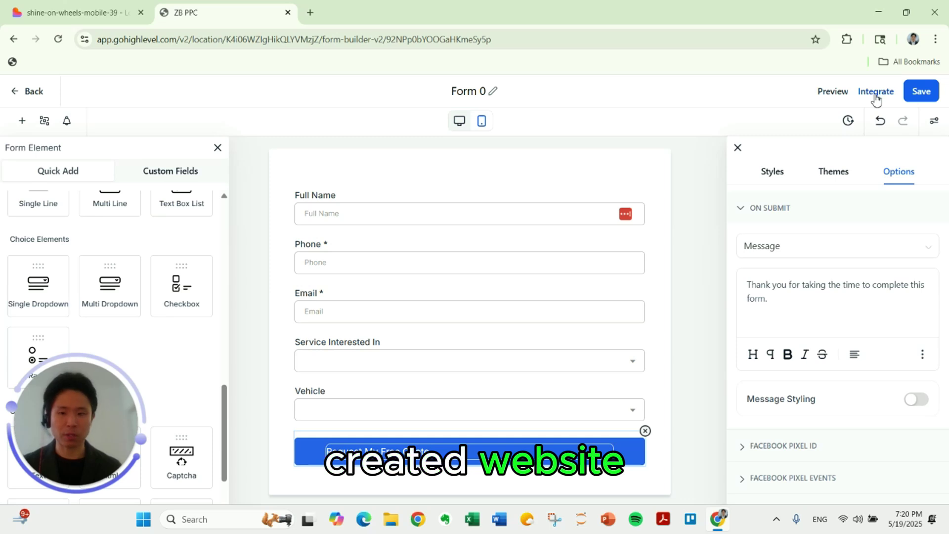
Copy Form 0's inline embed code from Integrate and switch back to the Lovable project.
{"action": "left_click", "coordinate": [875, 92]}
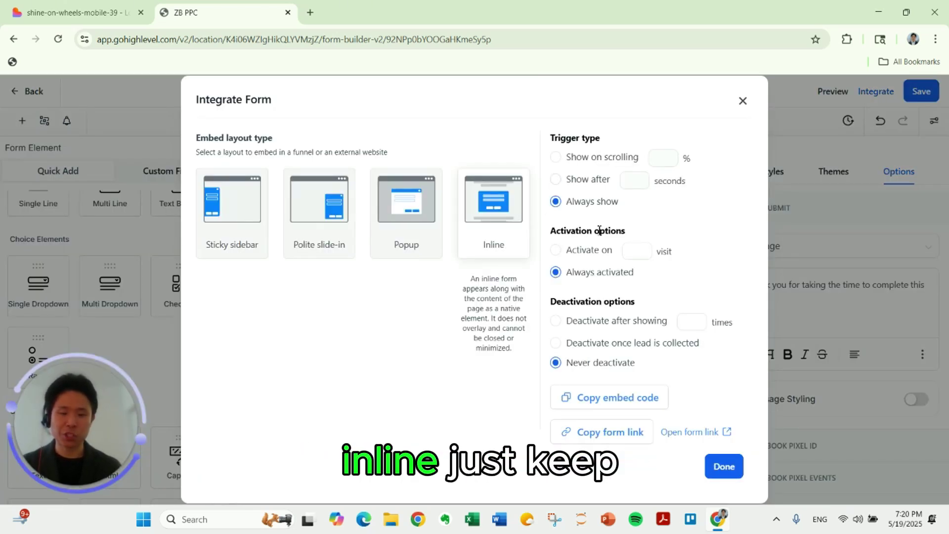
{"action": "left_click", "coordinate": [613, 407]}
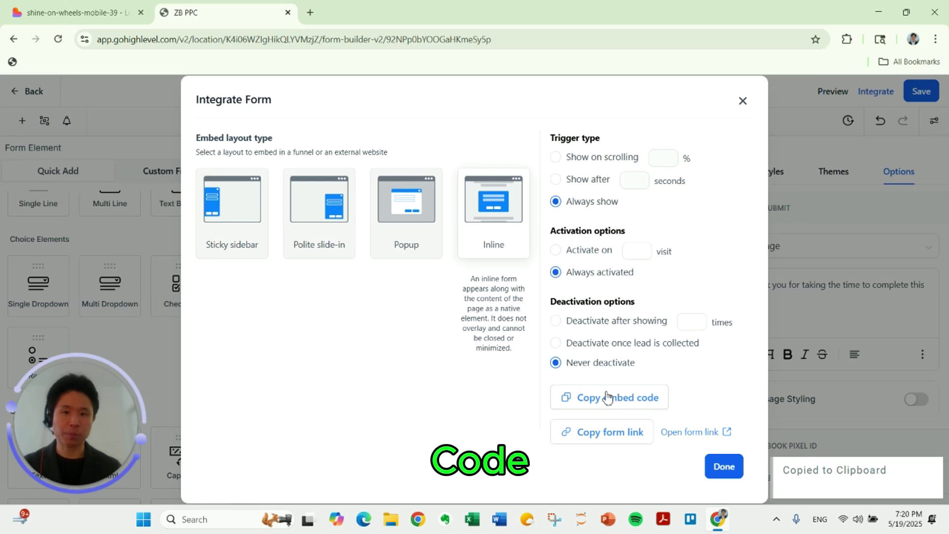
{"action": "left_click", "coordinate": [79, 13]}
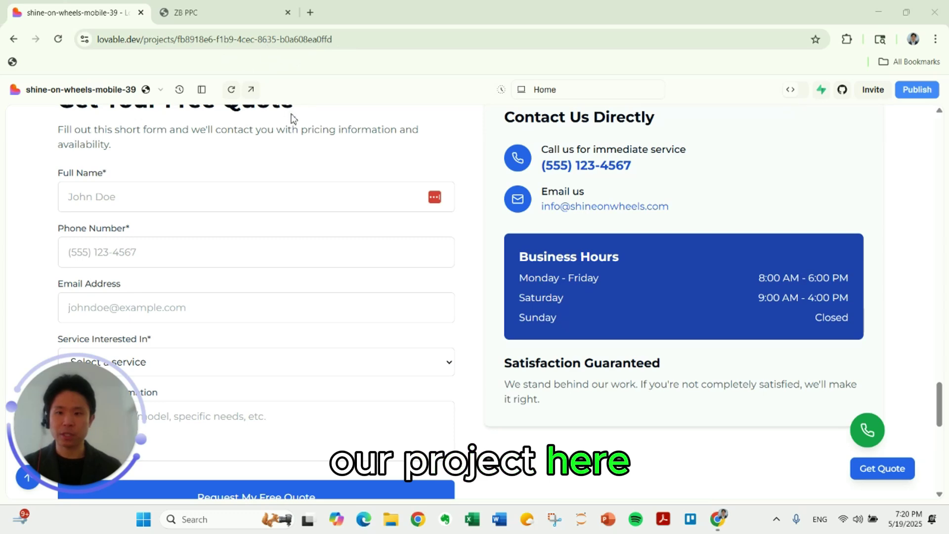
Send Lovable the Form 0 embed code, asking it to replace the contact form, keeping headers, 625px high.
{"action": "left_click", "coordinate": [201, 89]}
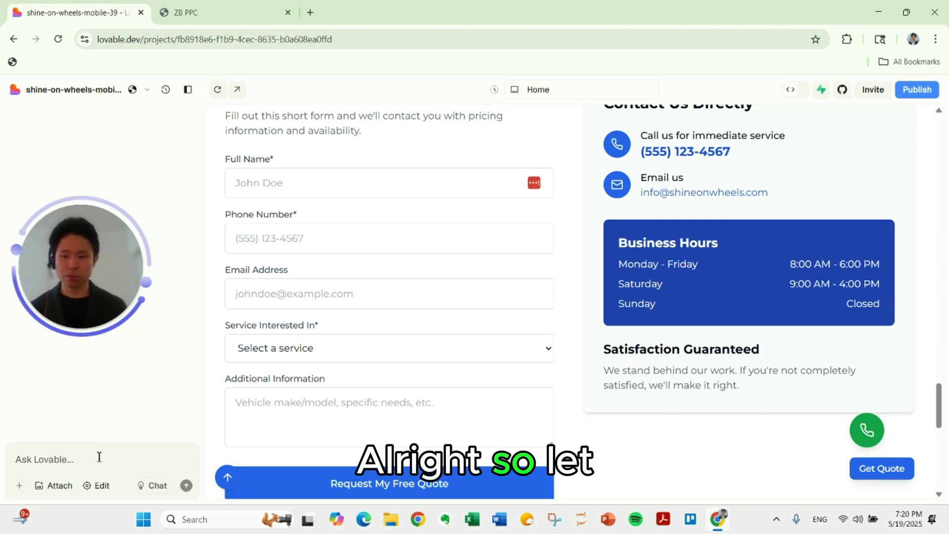
{"action": "key", "text": "ctrl+v"}
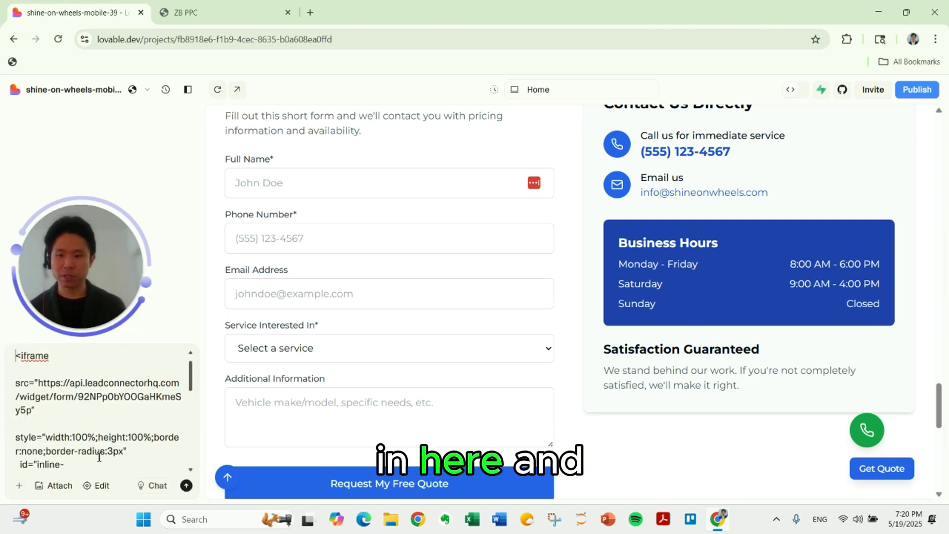
{"action": "key", "text": "Up"}
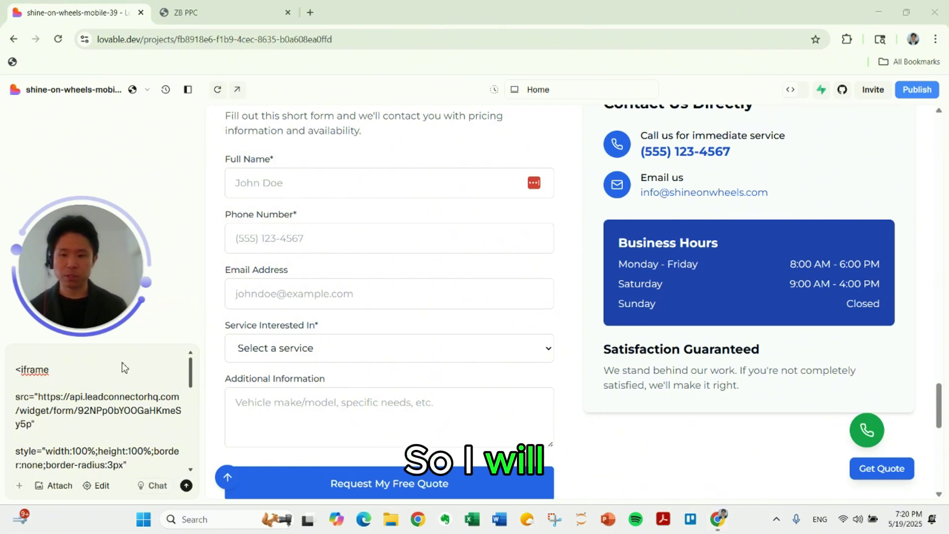
{"action": "key", "text": "ctrl+v"}
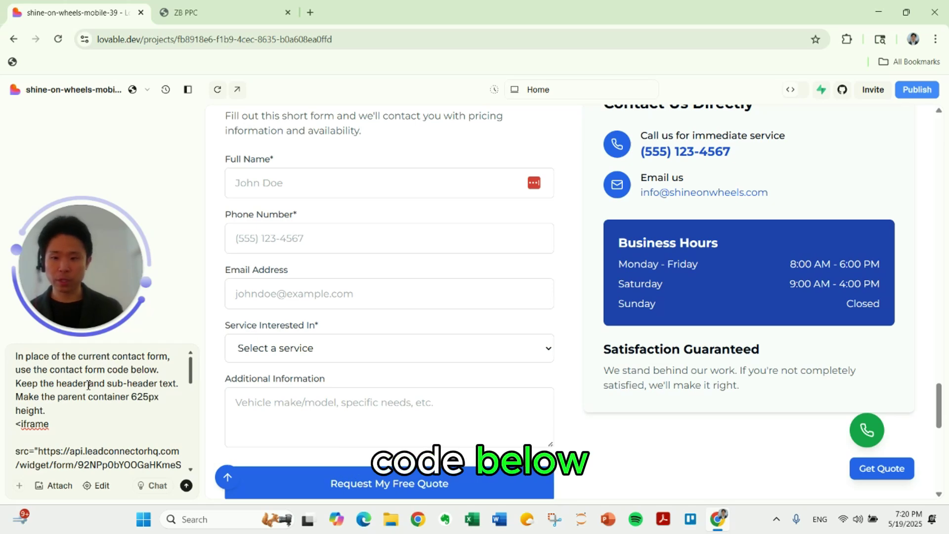
{"action": "scroll", "coordinate": [324, 297], "scroll_direction": "up", "scroll_amount": 3}
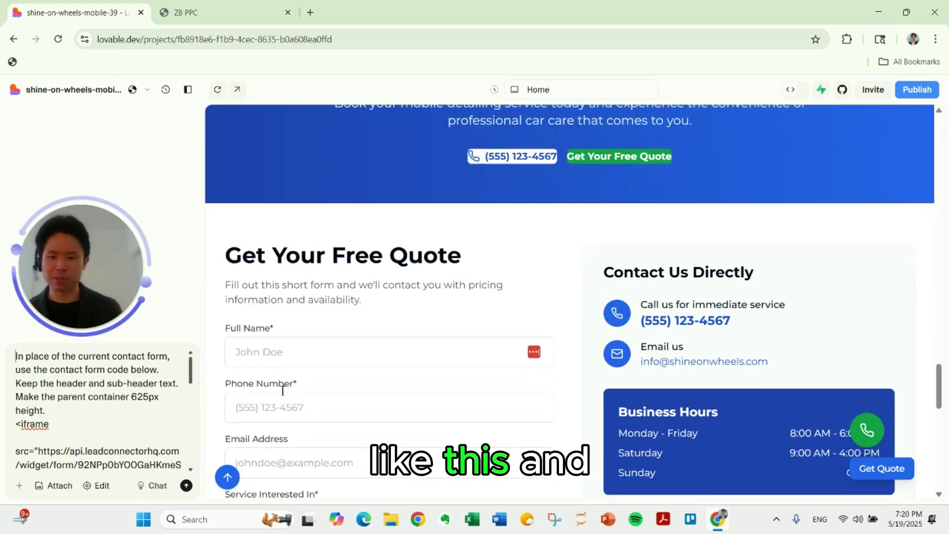
{"action": "scroll", "coordinate": [282, 390], "scroll_direction": "down", "scroll_amount": 1}
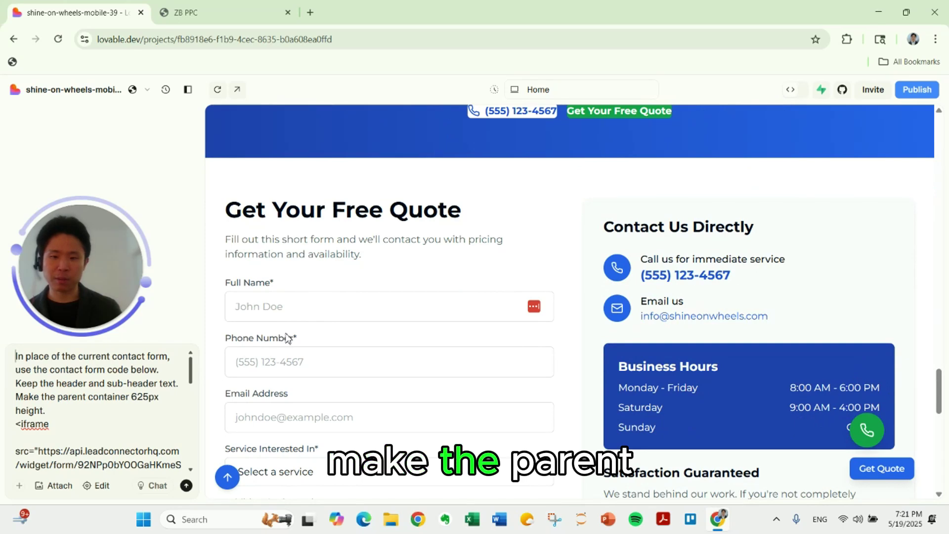
{"action": "scroll", "coordinate": [312, 332], "scroll_direction": "down", "scroll_amount": 1}
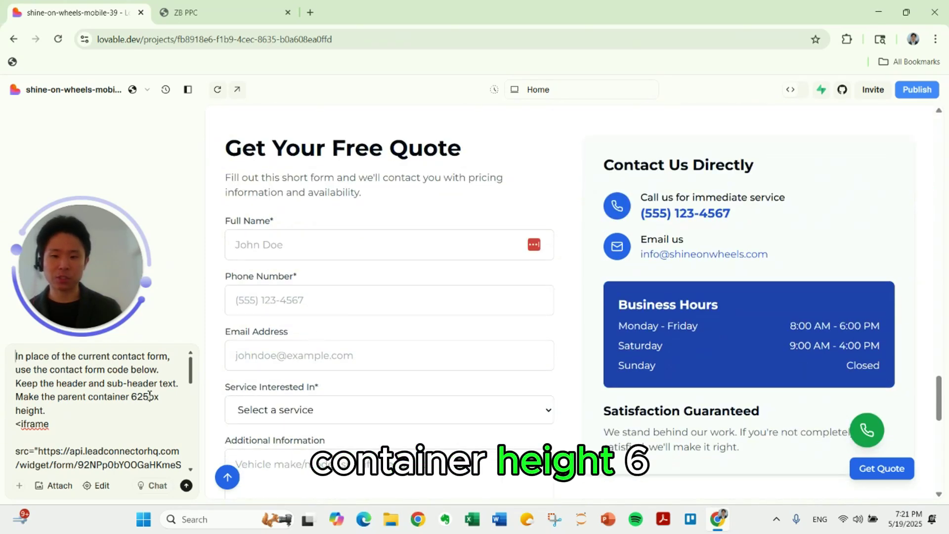
{"action": "scroll", "coordinate": [120, 411], "scroll_direction": "down", "scroll_amount": 1}
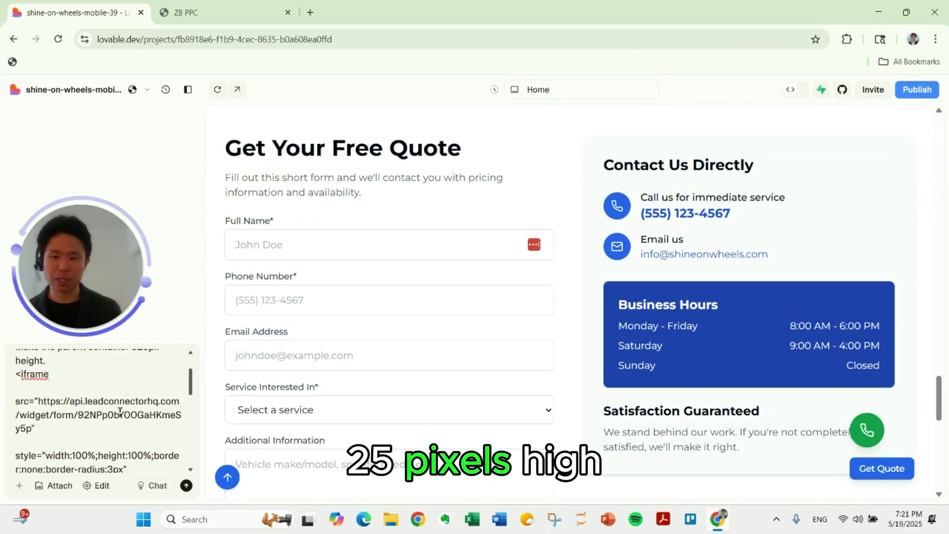
{"action": "scroll", "coordinate": [120, 412], "scroll_direction": "down", "scroll_amount": 3}
{"action": "scroll", "coordinate": [123, 417], "scroll_direction": "up", "scroll_amount": 3}
{"action": "scroll", "coordinate": [126, 422], "scroll_direction": "down", "scroll_amount": 5}
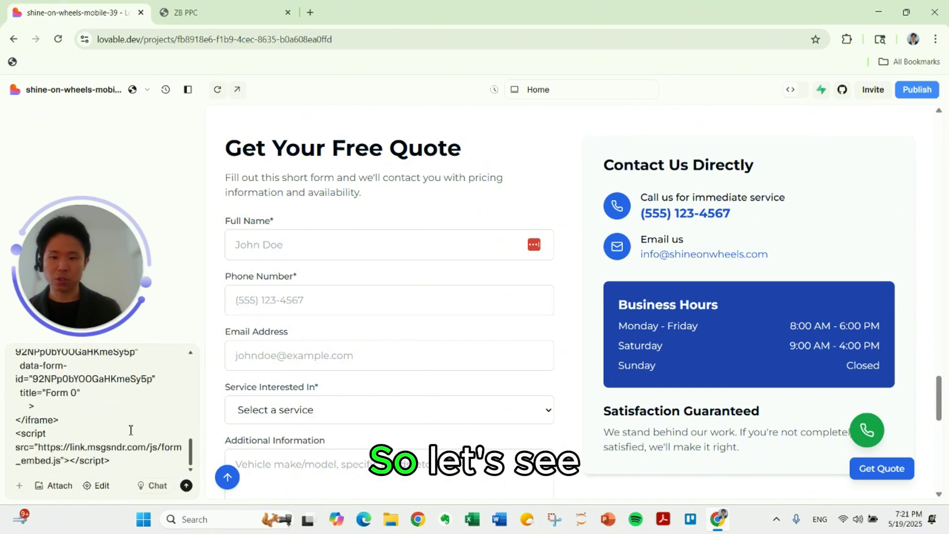
{"action": "left_click", "coordinate": [187, 485]}
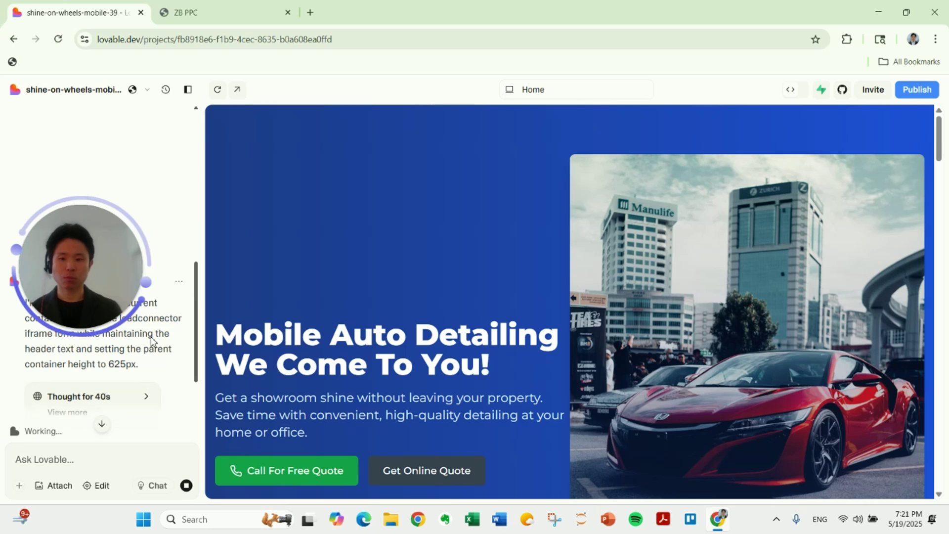
{"action": "scroll", "coordinate": [152, 346], "scroll_direction": "down", "scroll_amount": 3}
{"action": "scroll", "coordinate": [374, 364], "scroll_direction": "down", "scroll_amount": 15}
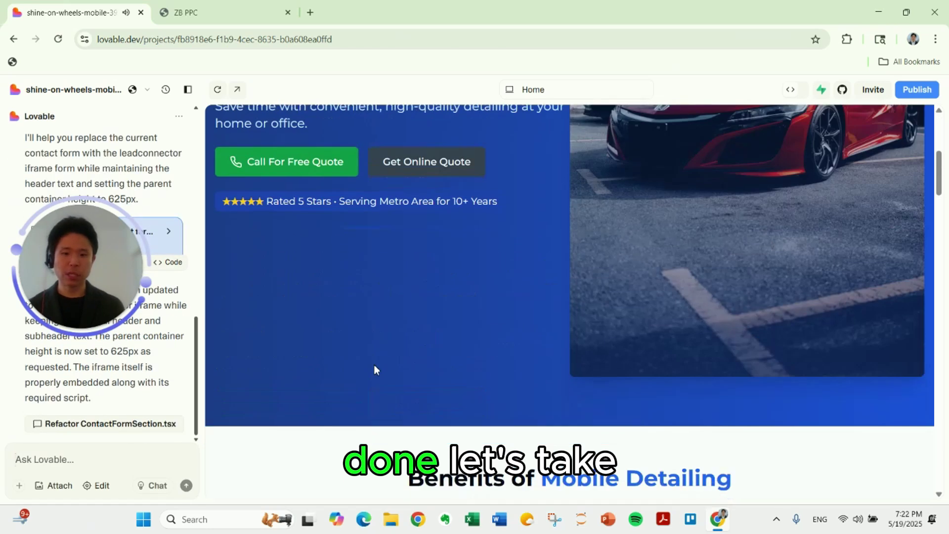
{"action": "scroll", "coordinate": [327, 436], "scroll_direction": "down", "scroll_amount": 10}
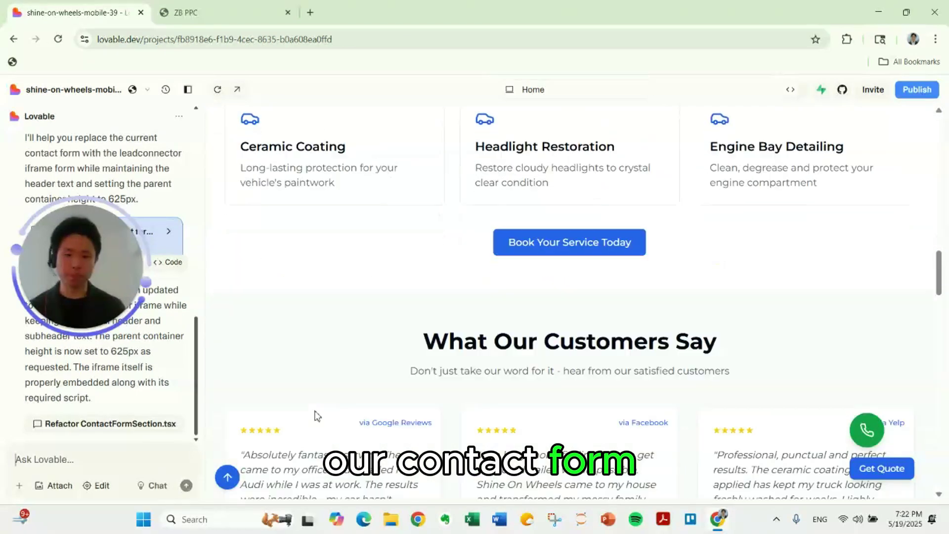
{"action": "scroll", "coordinate": [366, 373], "scroll_direction": "up", "scroll_amount": 8}
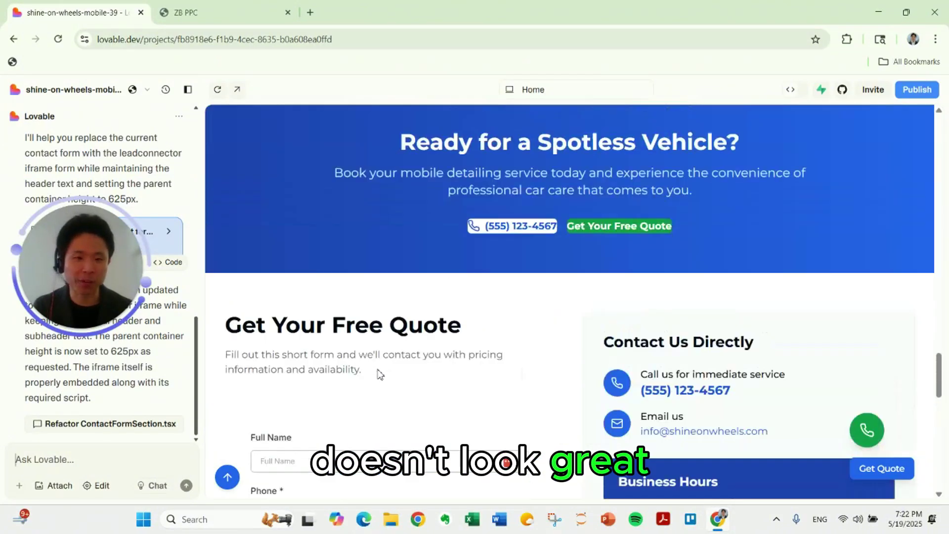
{"action": "scroll", "coordinate": [377, 361], "scroll_direction": "down", "scroll_amount": 9}
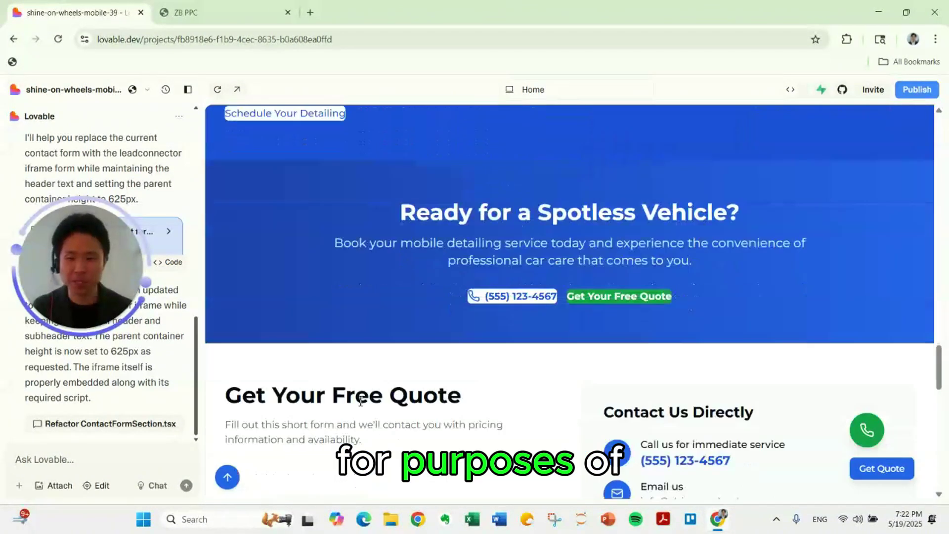
{"action": "scroll", "coordinate": [376, 350], "scroll_direction": "up", "scroll_amount": 3}
{"action": "scroll", "coordinate": [378, 346], "scroll_direction": "down", "scroll_amount": 3}
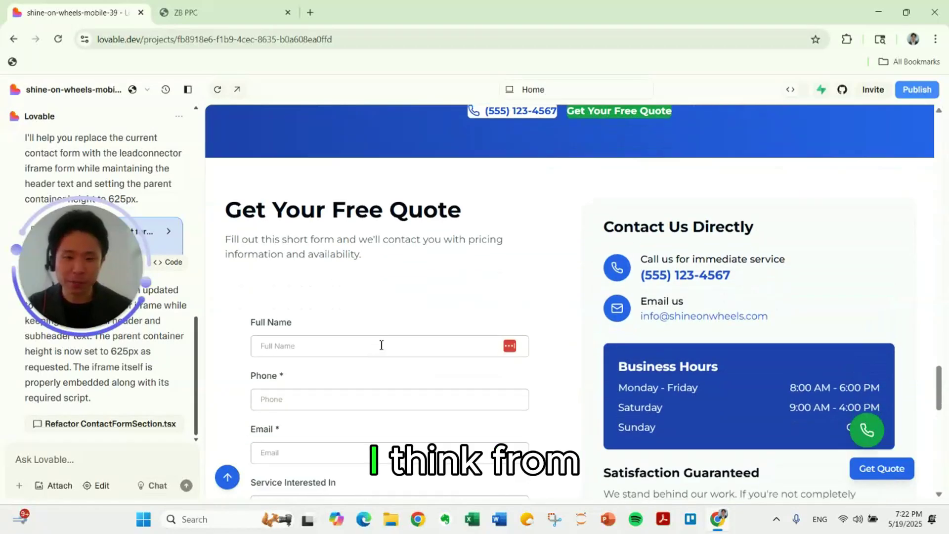
{"action": "scroll", "coordinate": [396, 321], "scroll_direction": "up", "scroll_amount": 1}
{"action": "scroll", "coordinate": [378, 373], "scroll_direction": "down", "scroll_amount": 3}
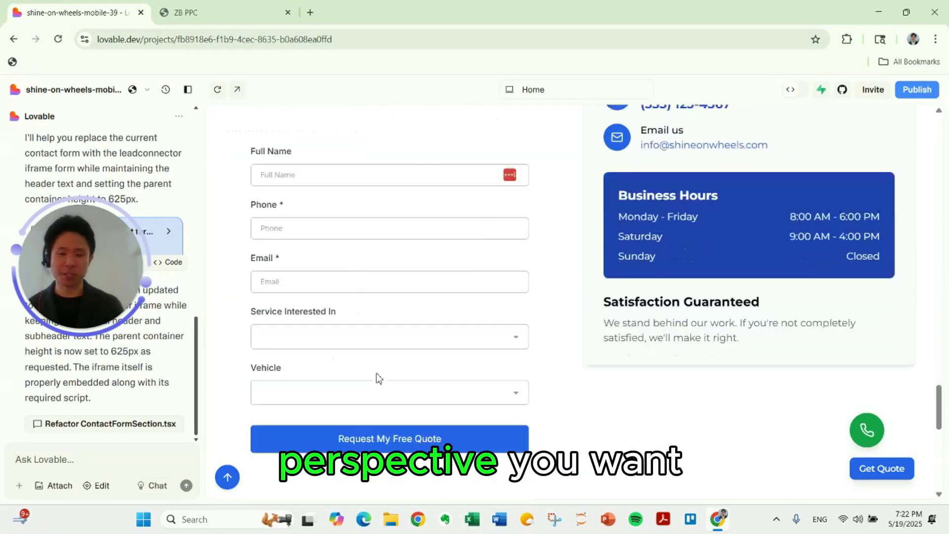
{"action": "scroll", "coordinate": [369, 307], "scroll_direction": "up", "scroll_amount": 2}
{"action": "scroll", "coordinate": [346, 286], "scroll_direction": "up", "scroll_amount": 3}
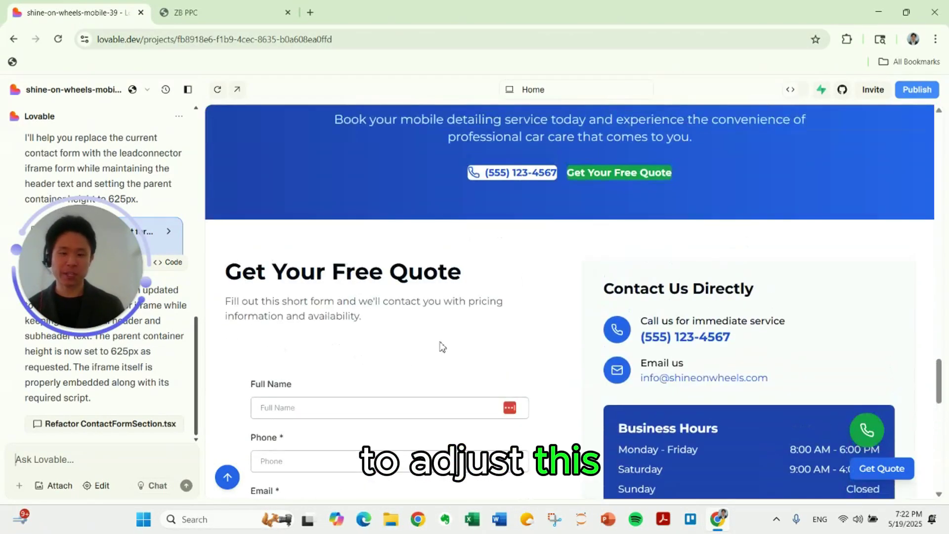
{"action": "scroll", "coordinate": [377, 354], "scroll_direction": "down", "scroll_amount": 1}
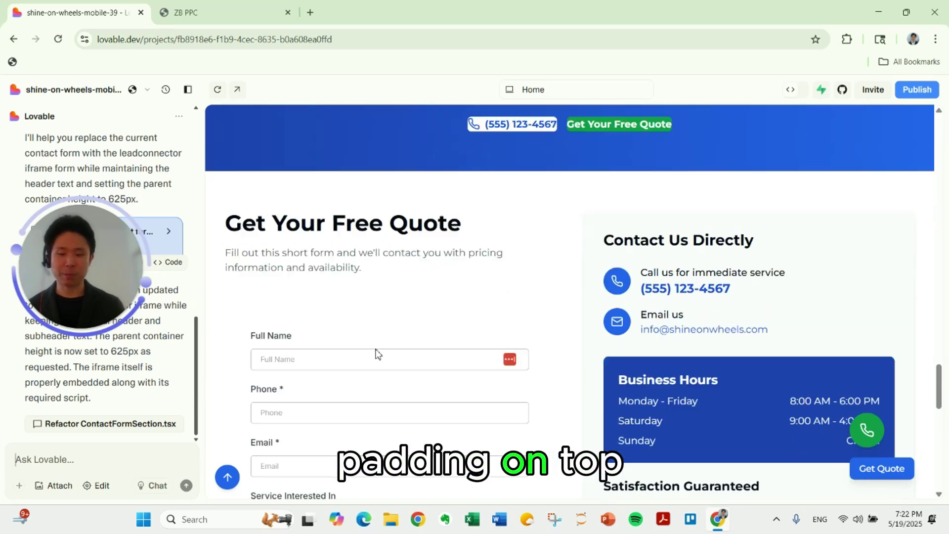
{"action": "scroll", "coordinate": [378, 354], "scroll_direction": "down", "scroll_amount": 3}
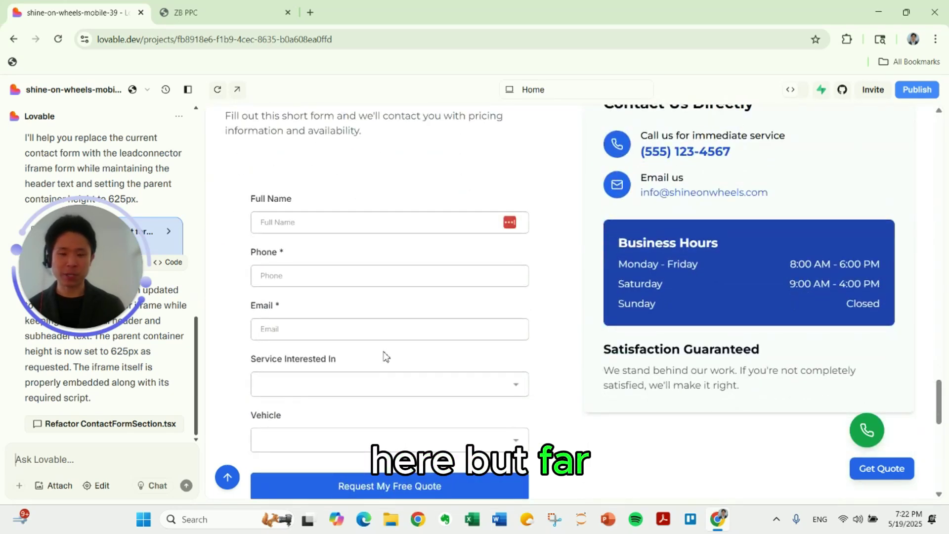
{"action": "scroll", "coordinate": [386, 356], "scroll_direction": "up", "scroll_amount": 3}
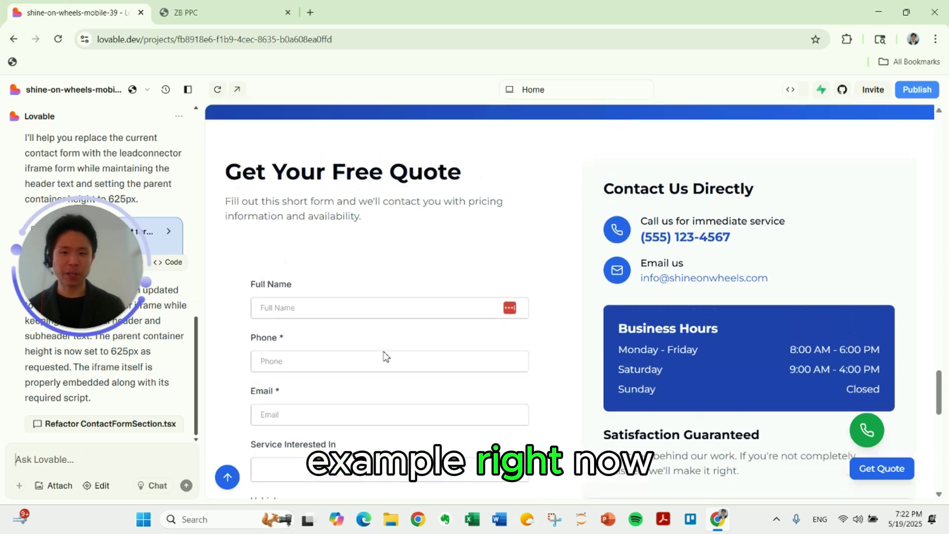
{"action": "scroll", "coordinate": [417, 319], "scroll_direction": "down", "scroll_amount": 4}
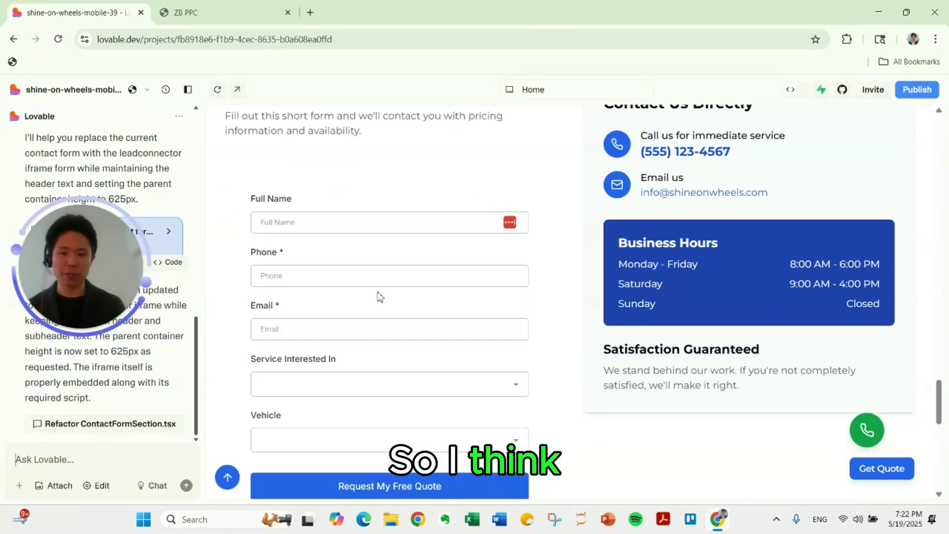
{"action": "left_click", "coordinate": [358, 320]}
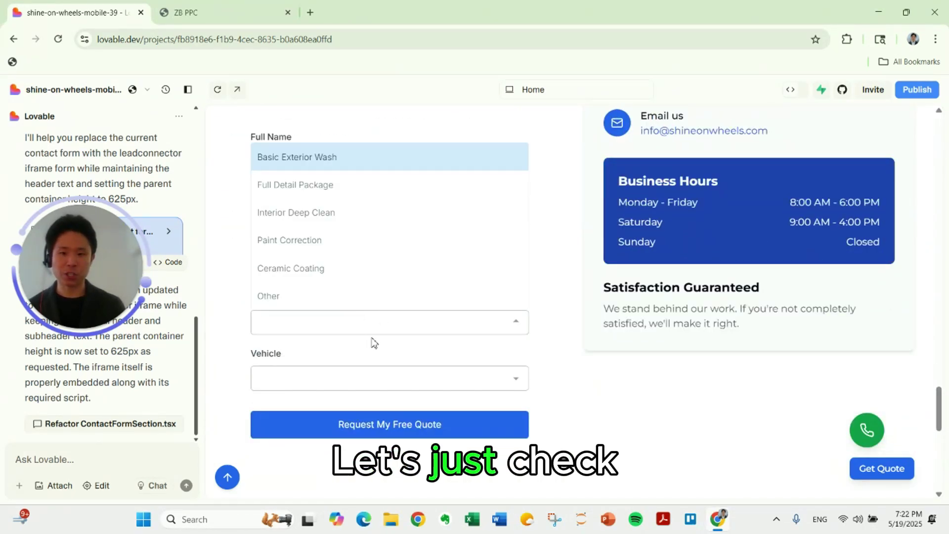
{"action": "scroll", "coordinate": [370, 341], "scroll_direction": "up", "scroll_amount": 3}
{"action": "scroll", "coordinate": [377, 396], "scroll_direction": "down", "scroll_amount": 1}
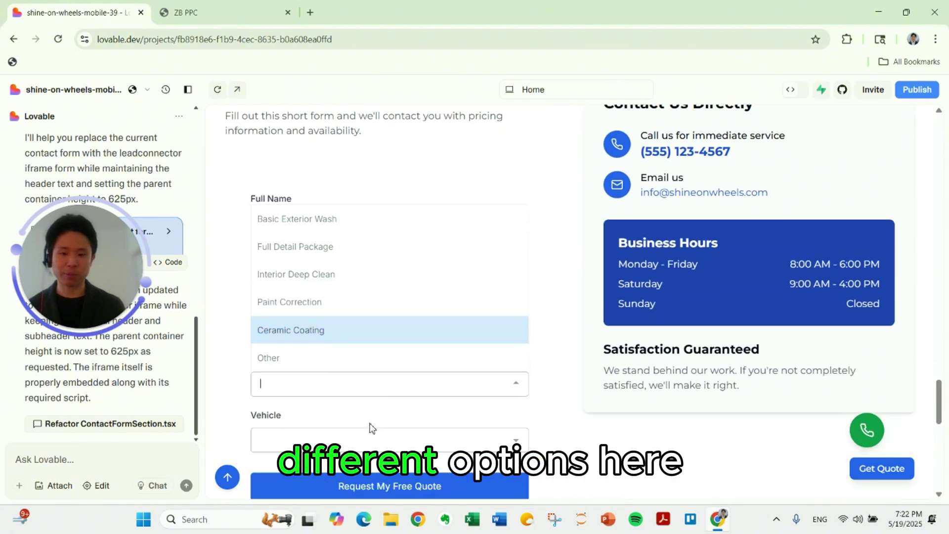
{"action": "left_click", "coordinate": [377, 388]}
{"action": "left_click", "coordinate": [346, 441]}
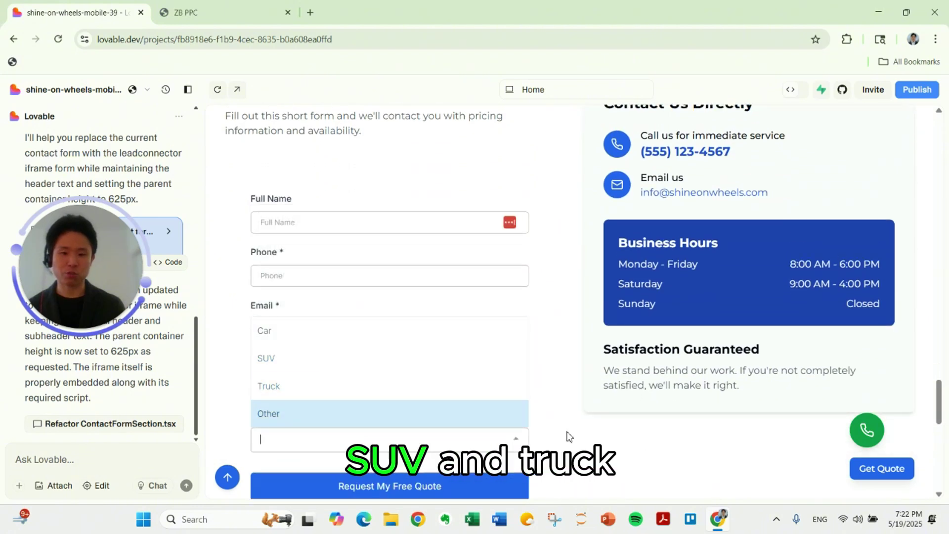
{"action": "left_click", "coordinate": [559, 409]}
{"action": "scroll", "coordinate": [426, 414], "scroll_direction": "down", "scroll_amount": 1}
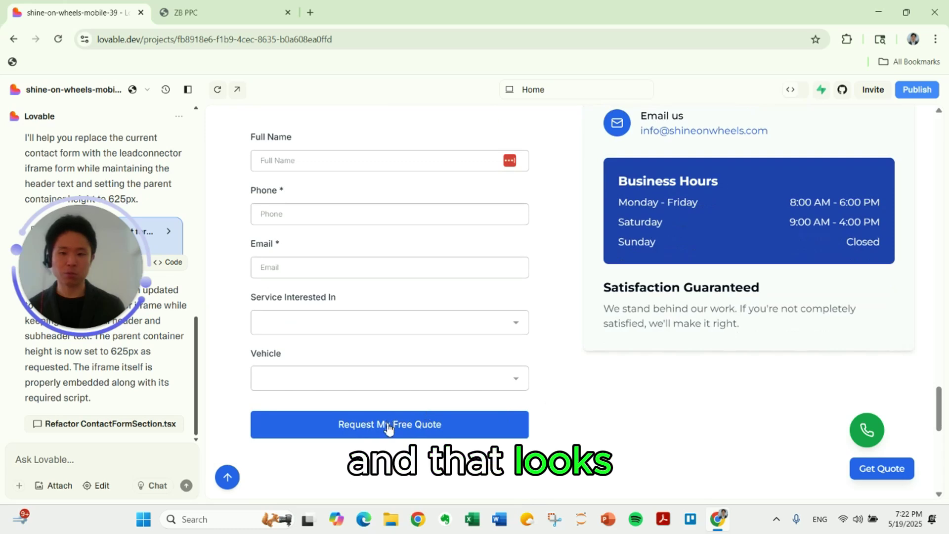
{"action": "scroll", "coordinate": [512, 381], "scroll_direction": "up", "scroll_amount": 5}
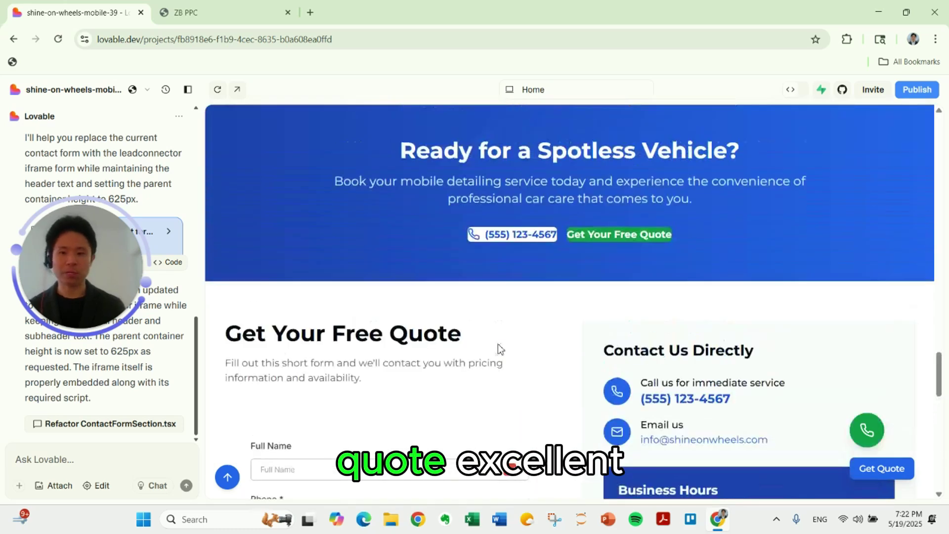
{"action": "scroll", "coordinate": [498, 345], "scroll_direction": "down", "scroll_amount": 3}
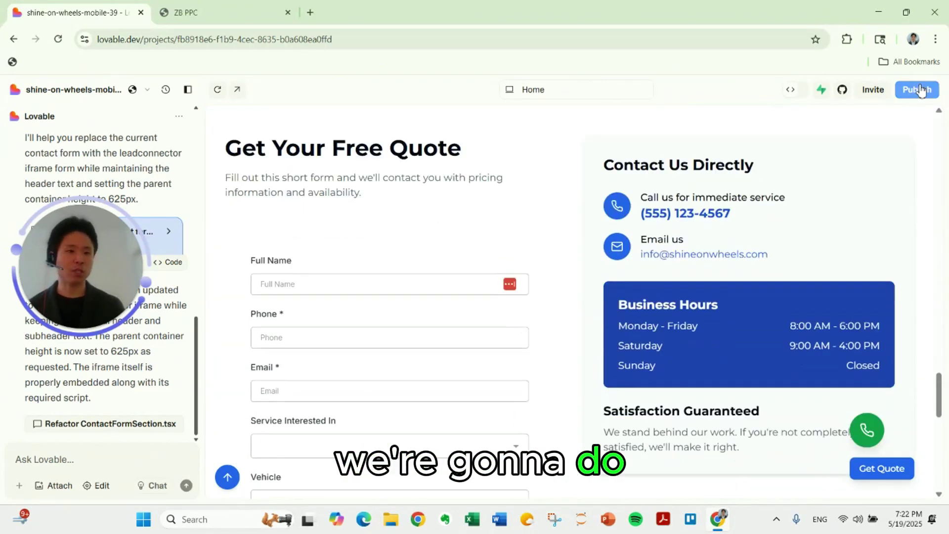
Publish the update and open shine-on-wheels-mobile-39.lovable.app in a new tab.
{"action": "left_click", "coordinate": [919, 90]}
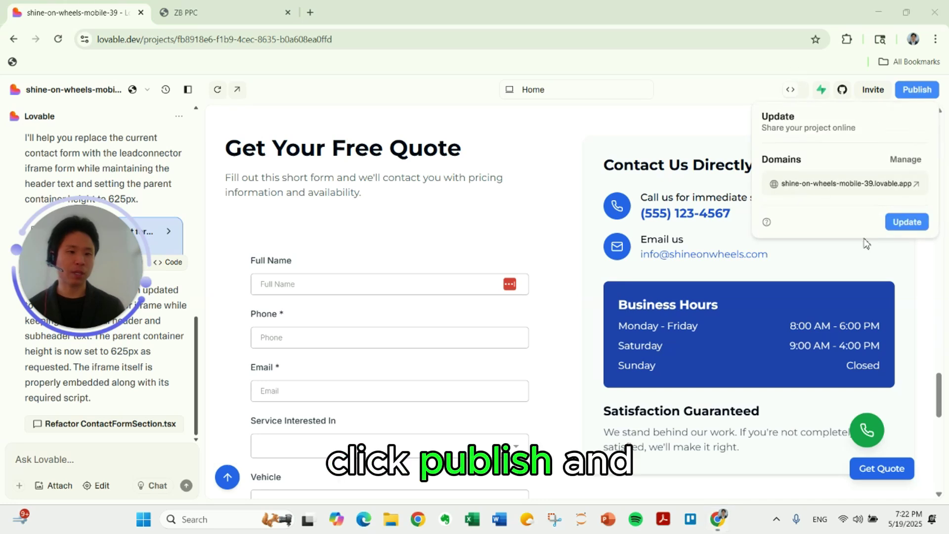
{"action": "left_click", "coordinate": [905, 224]}
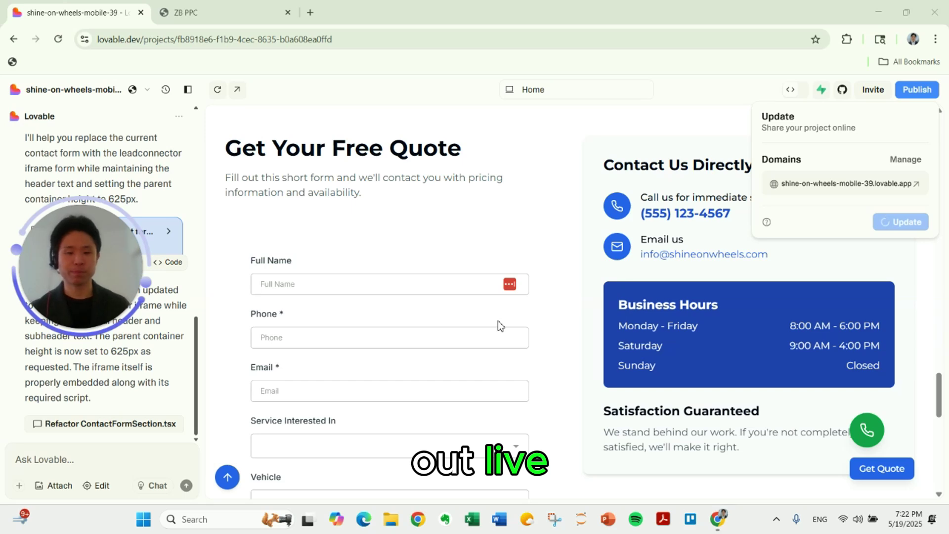
{"action": "left_click", "coordinate": [917, 184]}
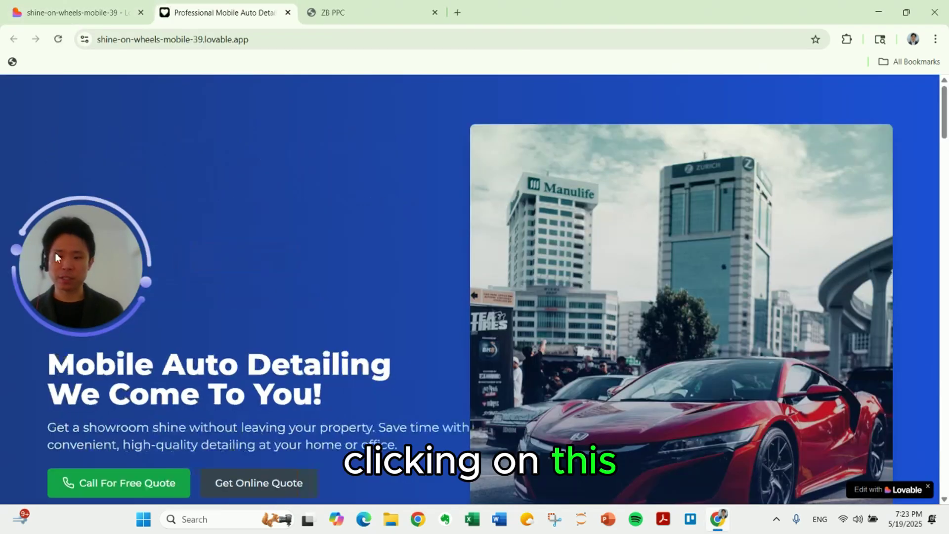
Jump to the live quote form and fill in full name, phone number and e-mail.
{"action": "left_click", "coordinate": [252, 482]}
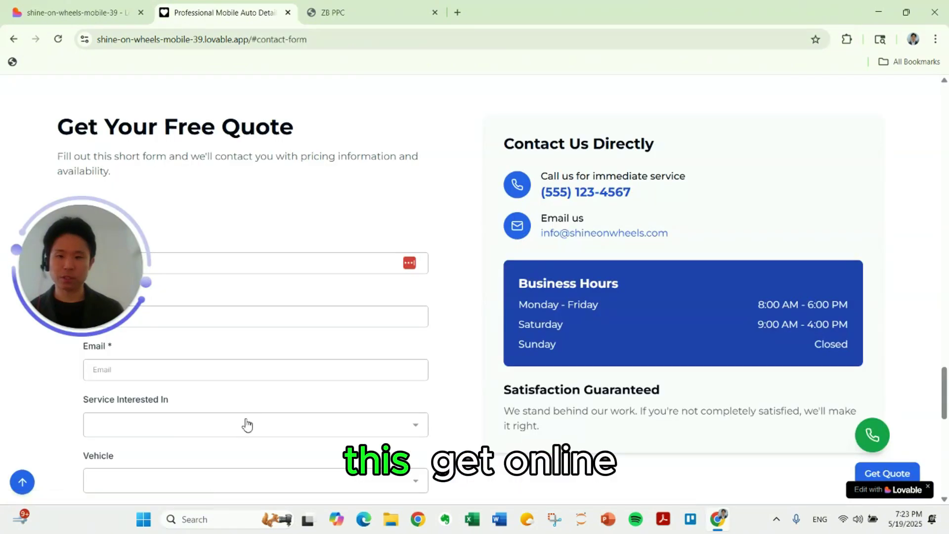
{"action": "left_click_drag", "start_coordinate": [88, 224], "coordinate": [37, 92]}
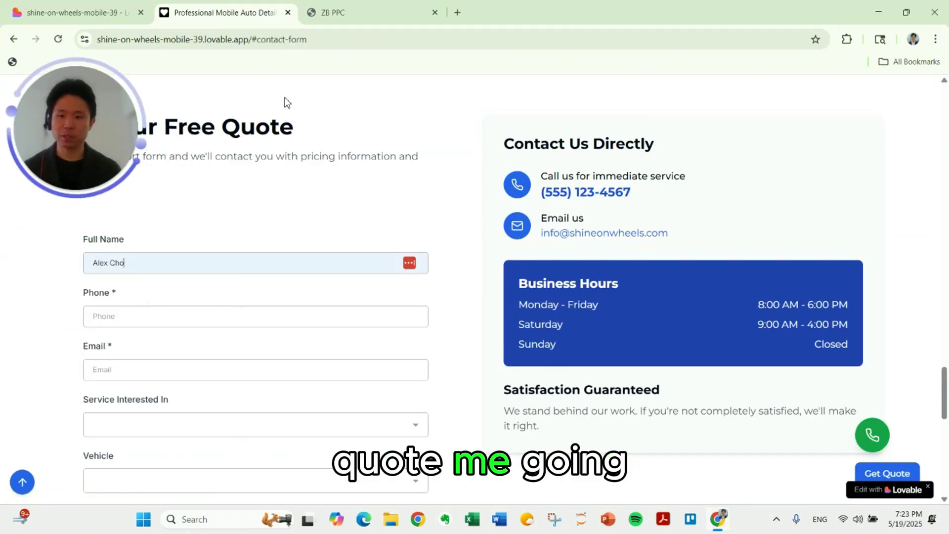
{"action": "left_click", "coordinate": [137, 322]}
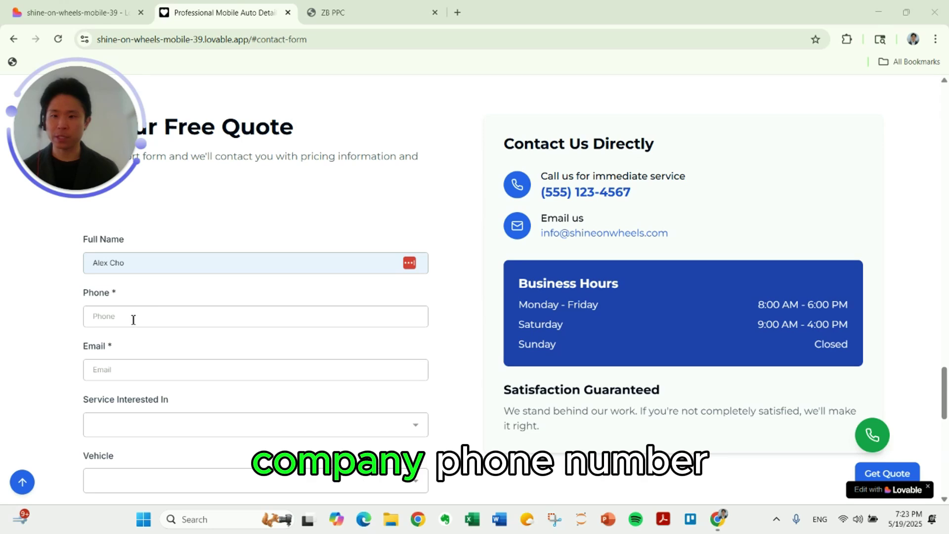
{"action": "left_click", "coordinate": [94, 369]}
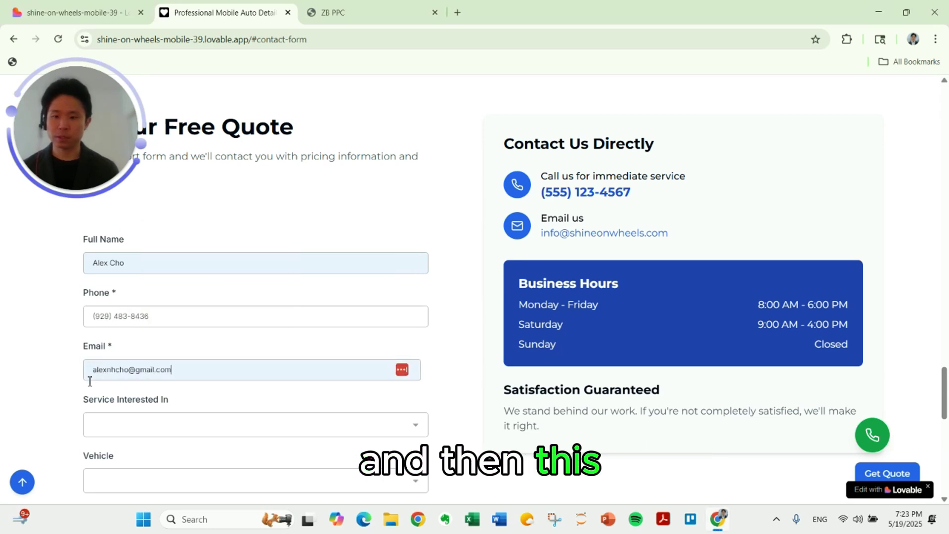
Choose Paint Correction as the service and SUV as the vehicle, then submit the quote.
{"action": "scroll", "coordinate": [97, 320], "scroll_direction": "down", "scroll_amount": 2}
{"action": "left_click", "coordinate": [119, 308]}
{"action": "scroll", "coordinate": [119, 310], "scroll_direction": "up", "scroll_amount": 3}
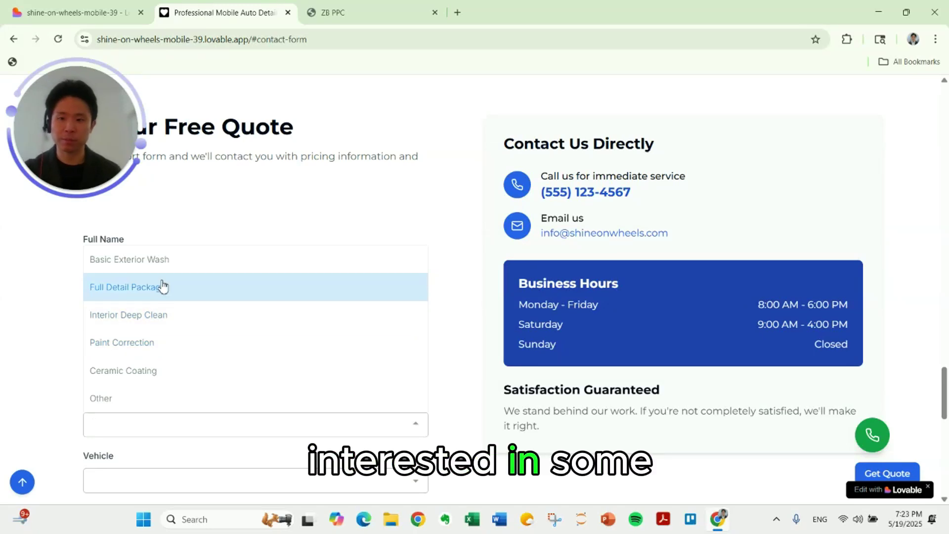
{"action": "left_click", "coordinate": [158, 342]}
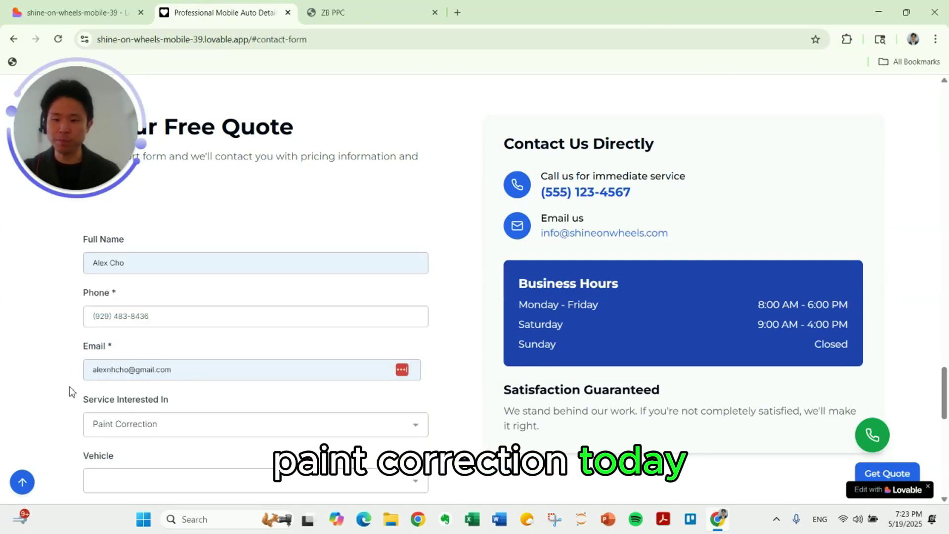
{"action": "scroll", "coordinate": [69, 392], "scroll_direction": "down", "scroll_amount": 2}
{"action": "left_click", "coordinate": [101, 356]}
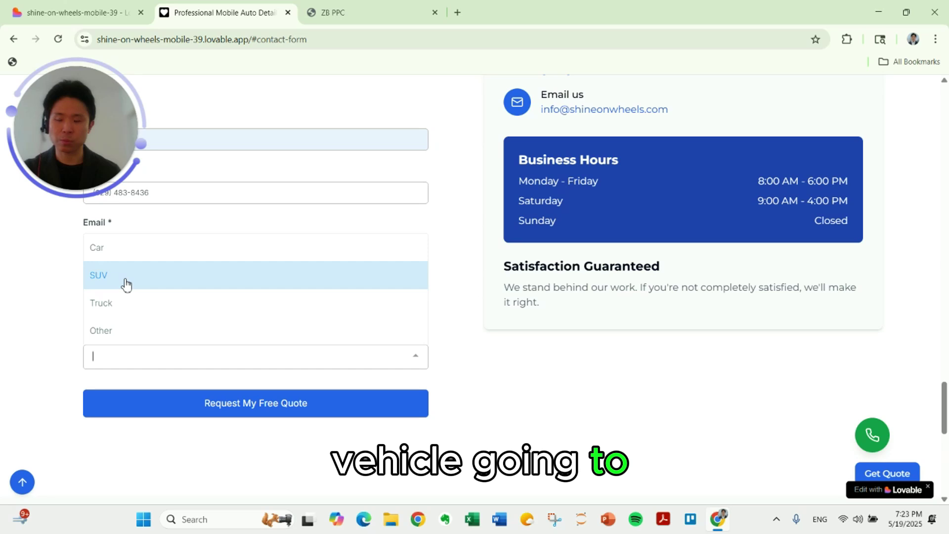
{"action": "left_click", "coordinate": [126, 284]}
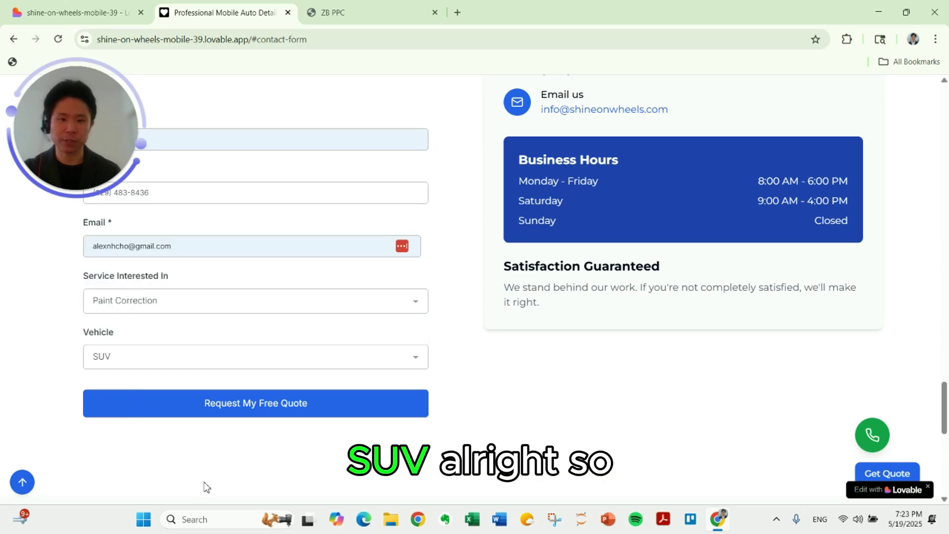
{"action": "left_click", "coordinate": [255, 407]}
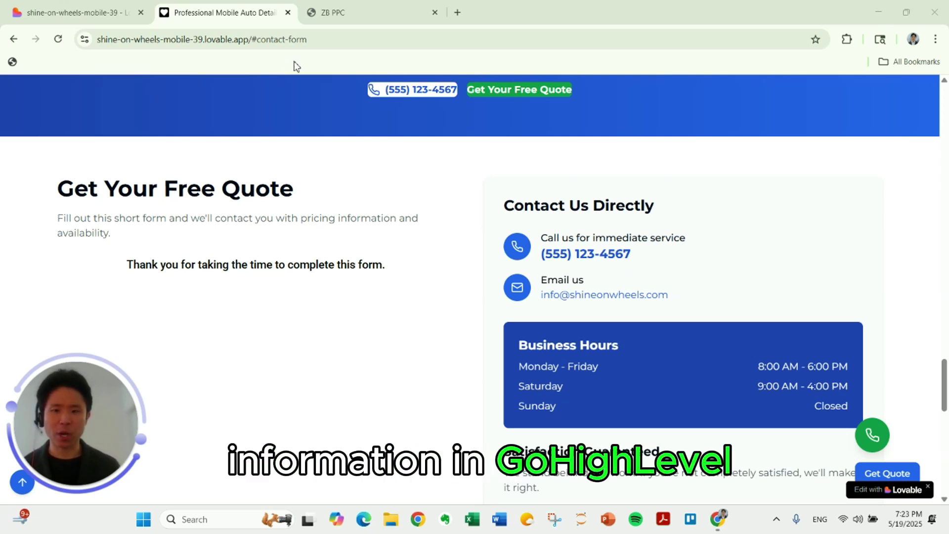
In the GoHighLevel tab, leave the form builder and go to Forms > Submissions.
{"action": "left_click", "coordinate": [313, 8]}
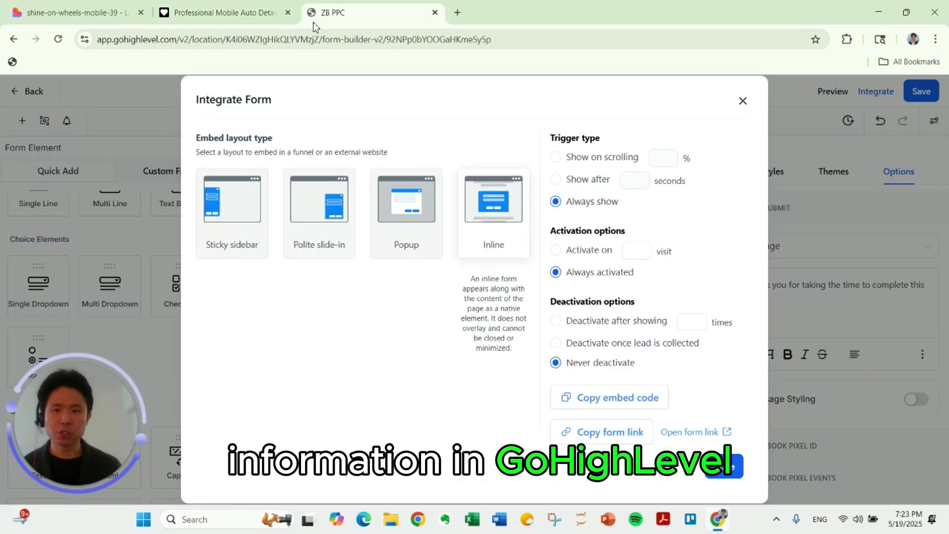
{"action": "left_click", "coordinate": [101, 267]}
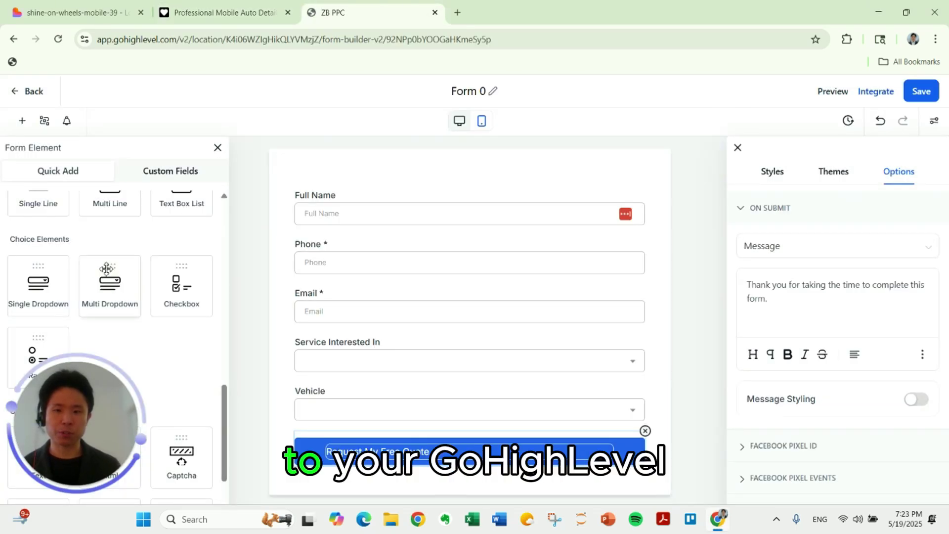
{"action": "left_click", "coordinate": [32, 93]}
{"action": "mouse_move", "coordinate": [617, 119]}
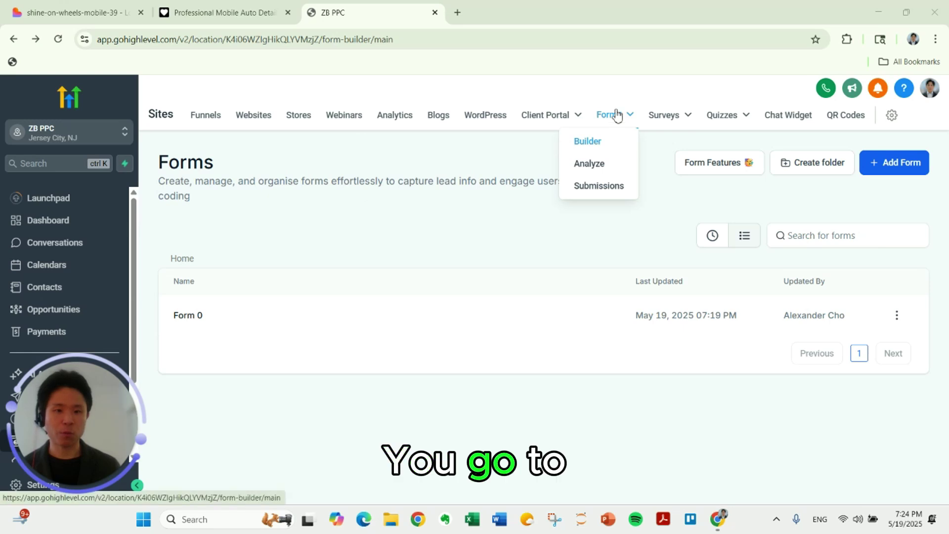
{"action": "left_click", "coordinate": [599, 190]}
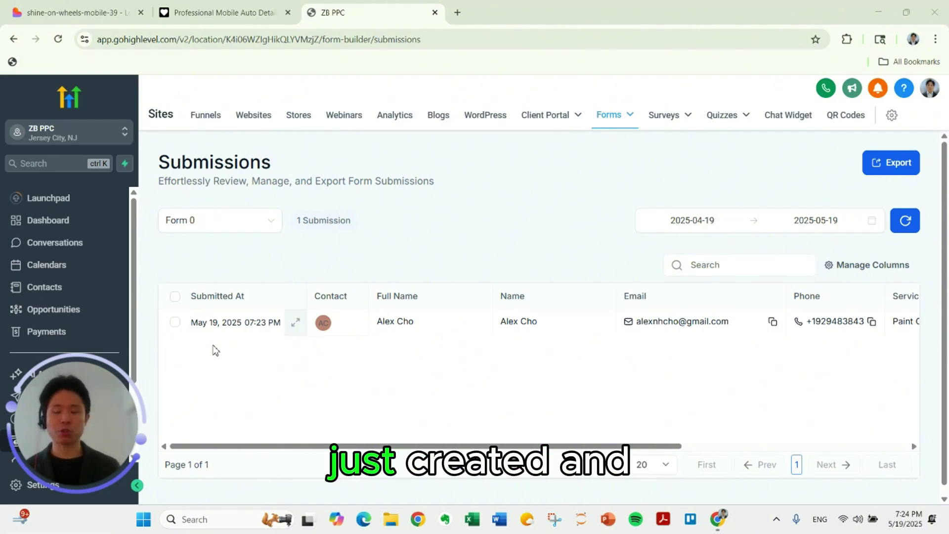
Expand the test submission row and scroll its details to check Paint Correction and SUV.
{"action": "left_click", "coordinate": [296, 327]}
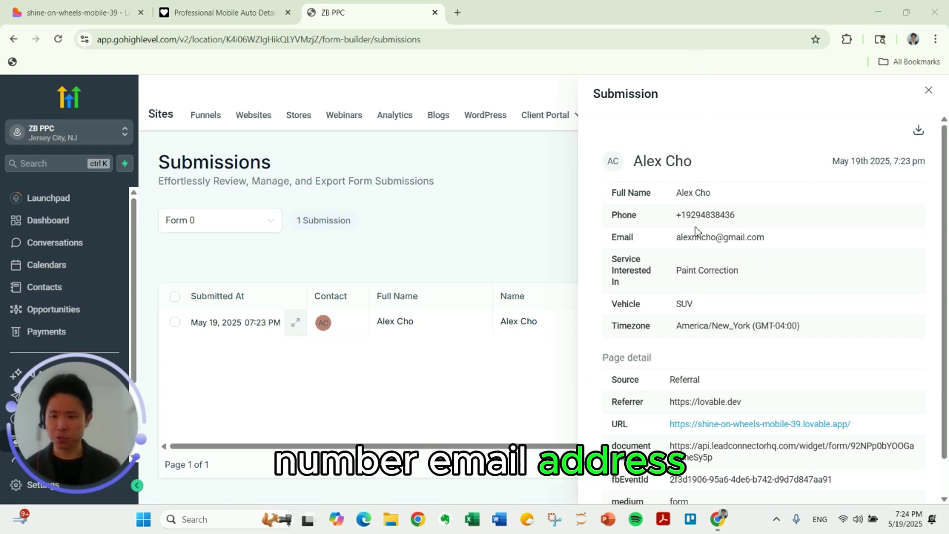
{"action": "scroll", "coordinate": [698, 287], "scroll_direction": "down", "scroll_amount": 1}
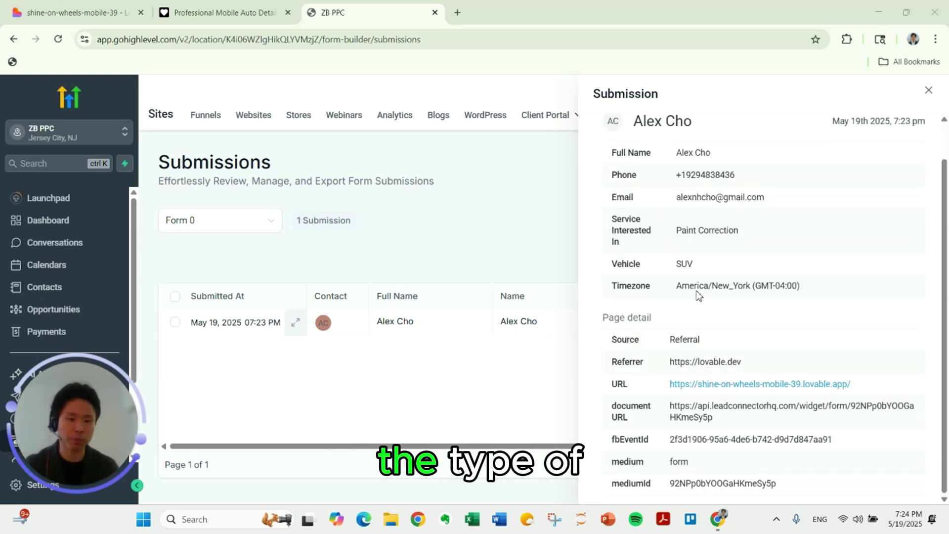